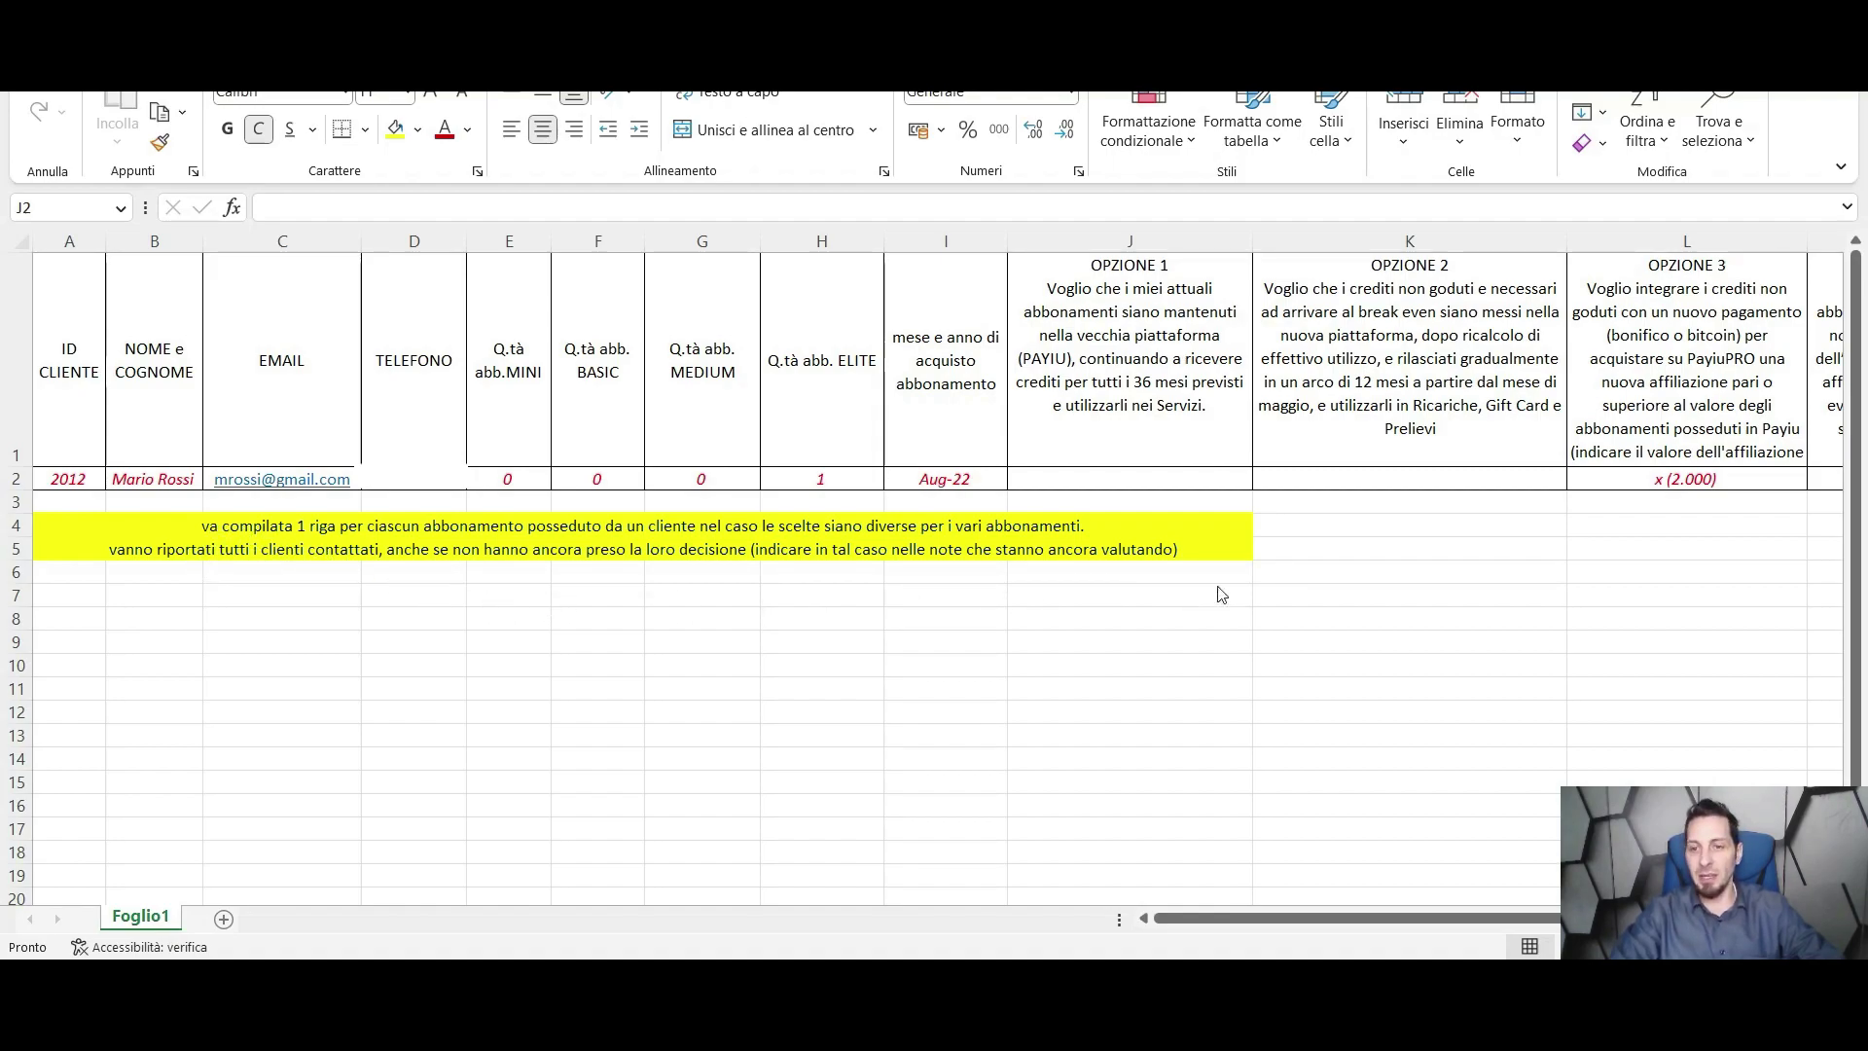
Step: Review the sheet's columns from the subscription options across to the break-even estimate and notes
click(1255, 919)
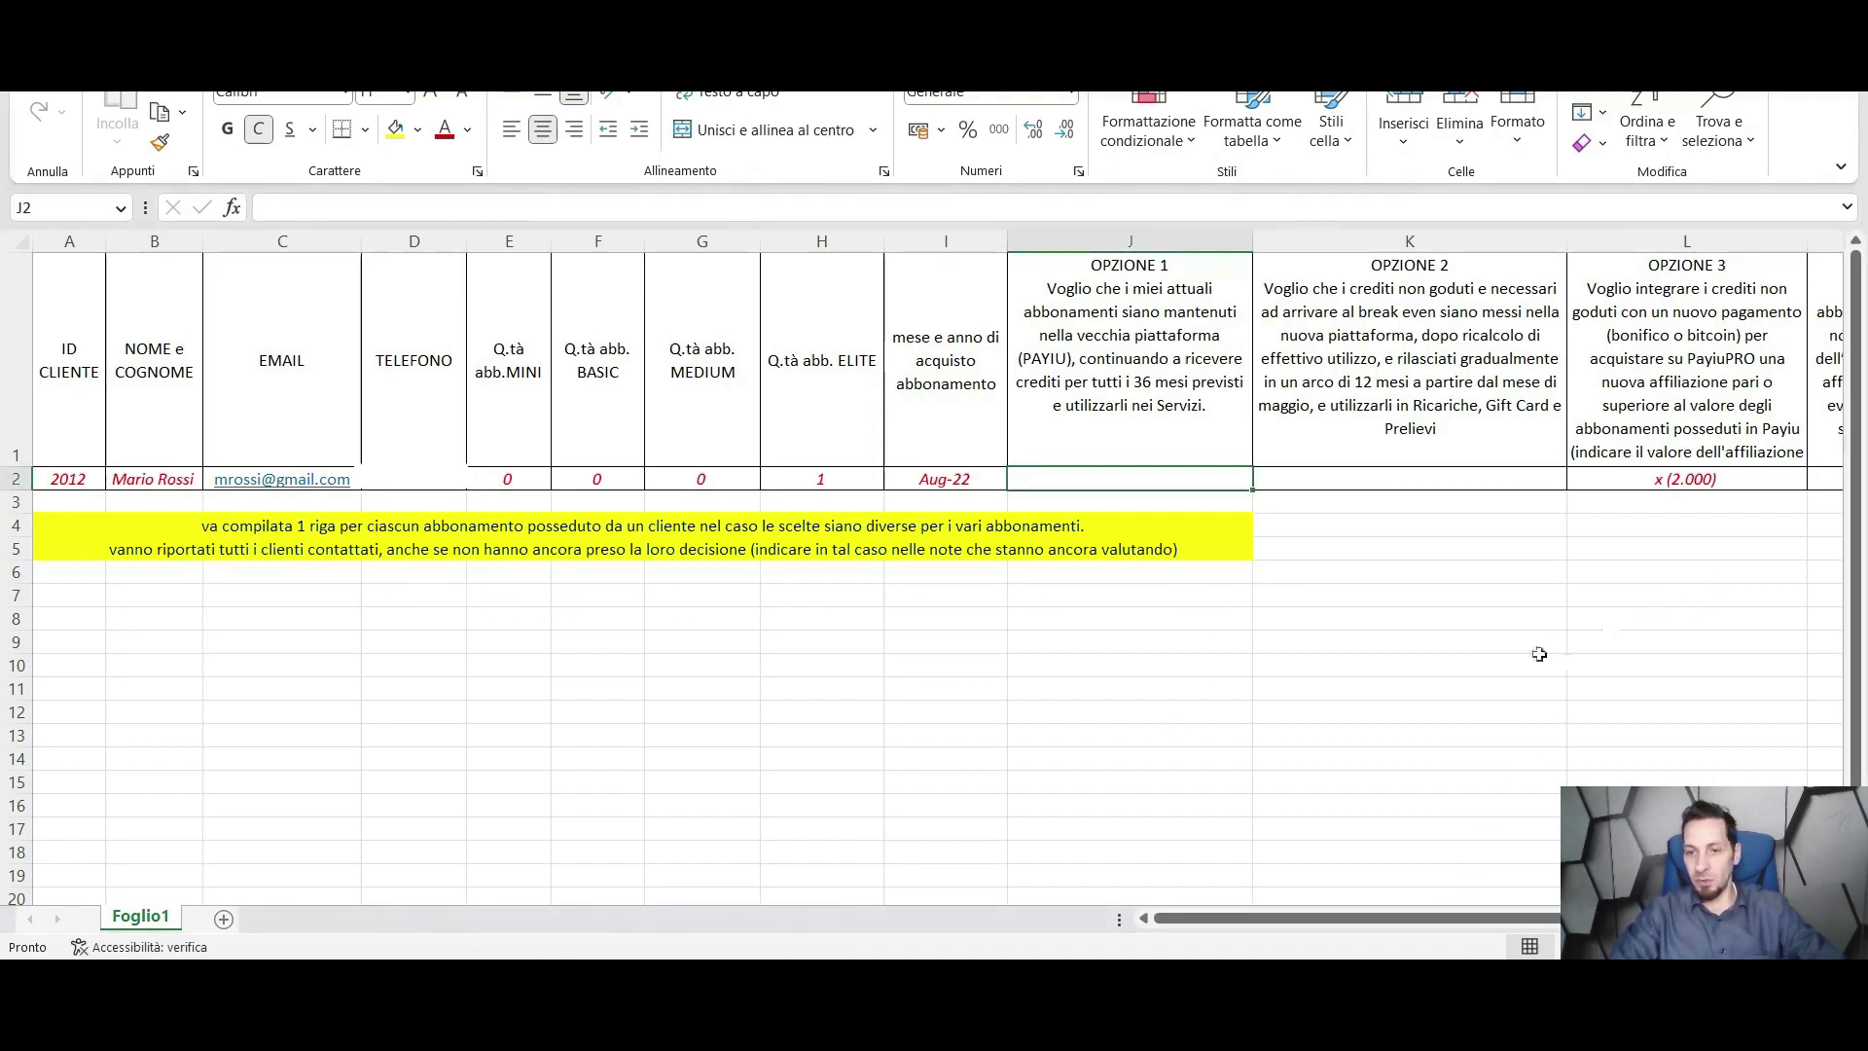
scroll(1294, 930, right, 5)
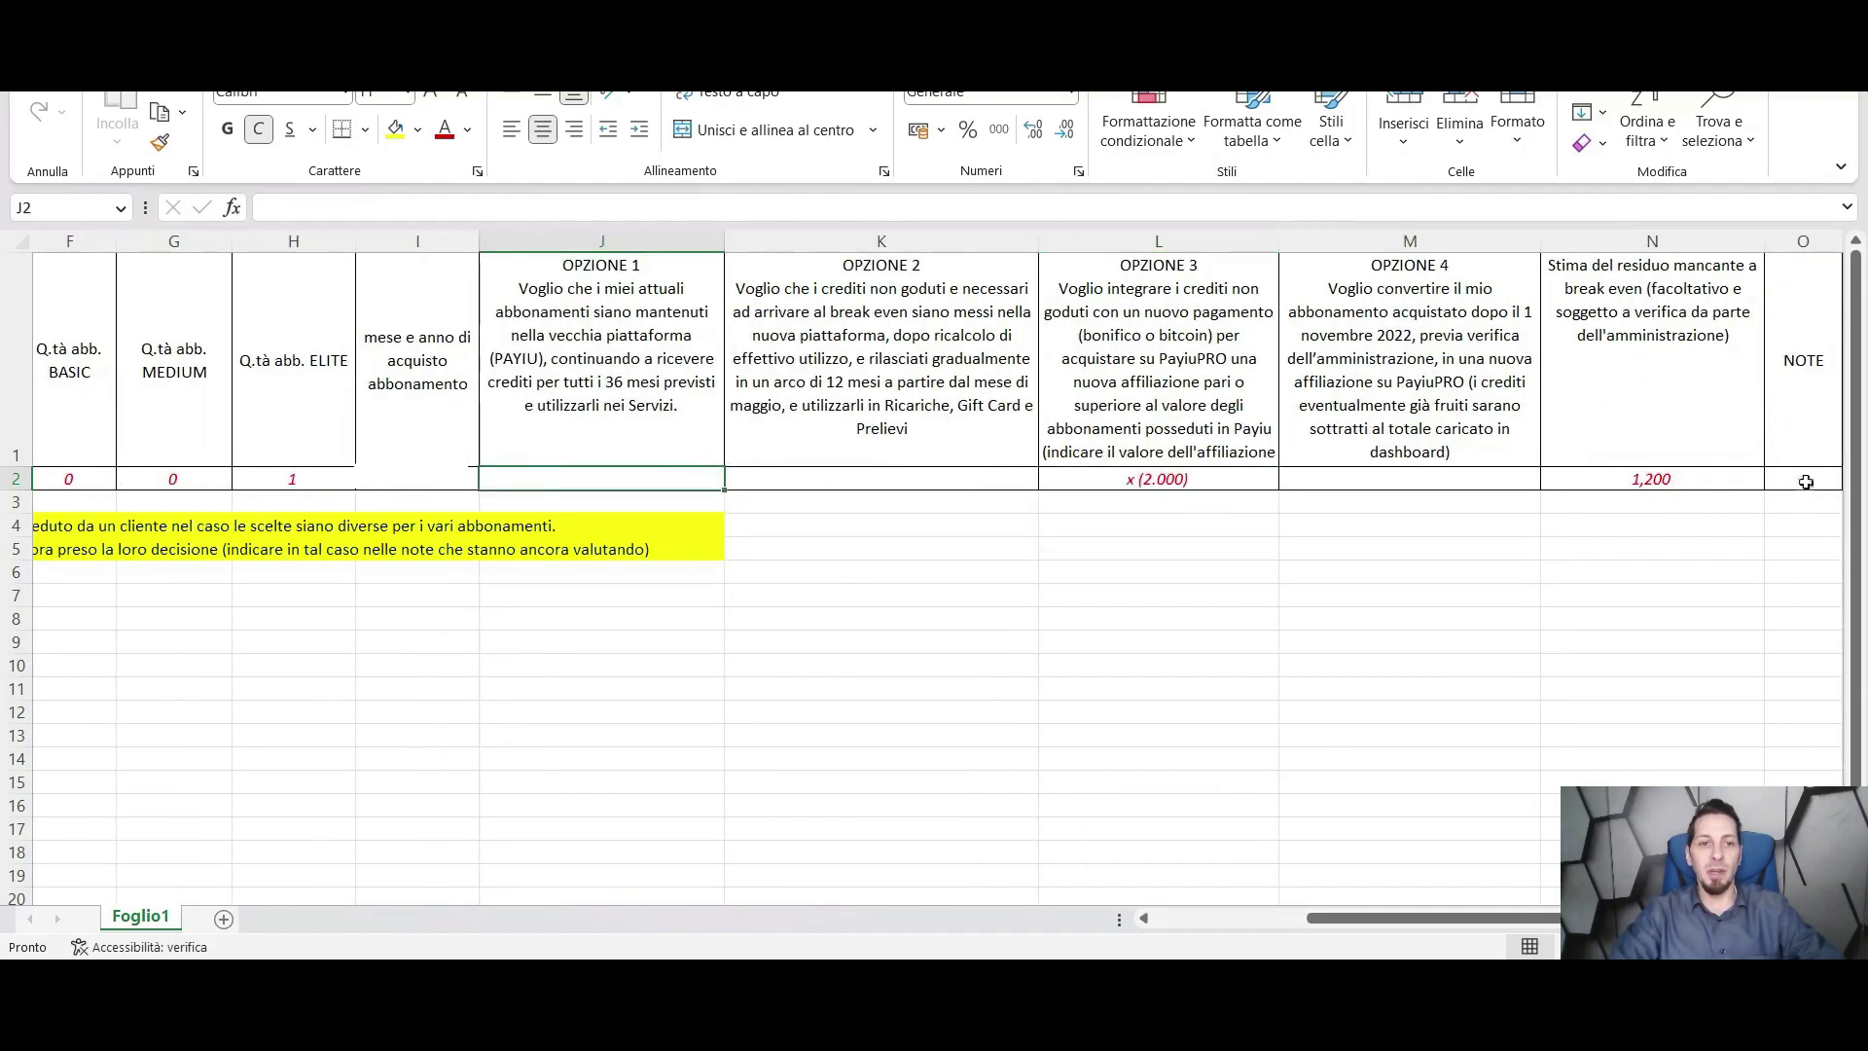
scroll(1418, 872, left, 5)
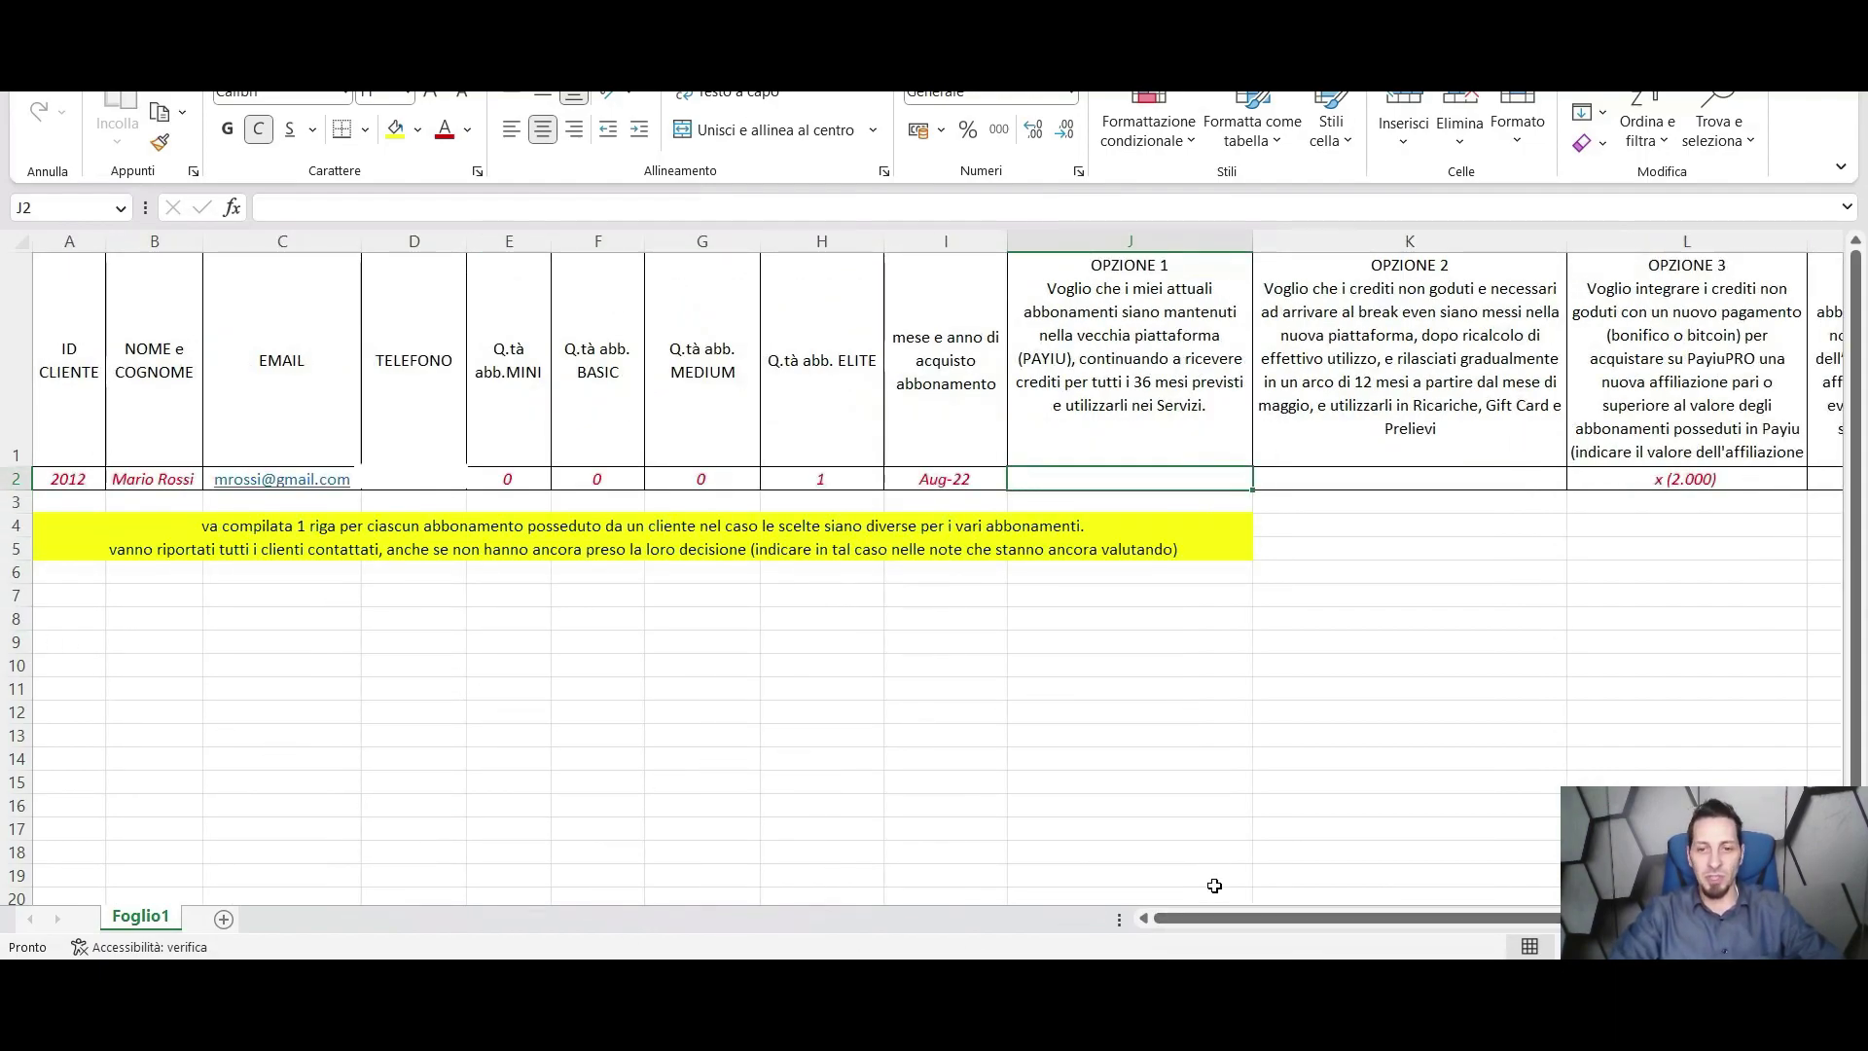
Step: Check where the PAYIU dashboard shows the customer ID, and enter the customer's ID in cell A3 of the Excel sheet
key(alt+Tab)
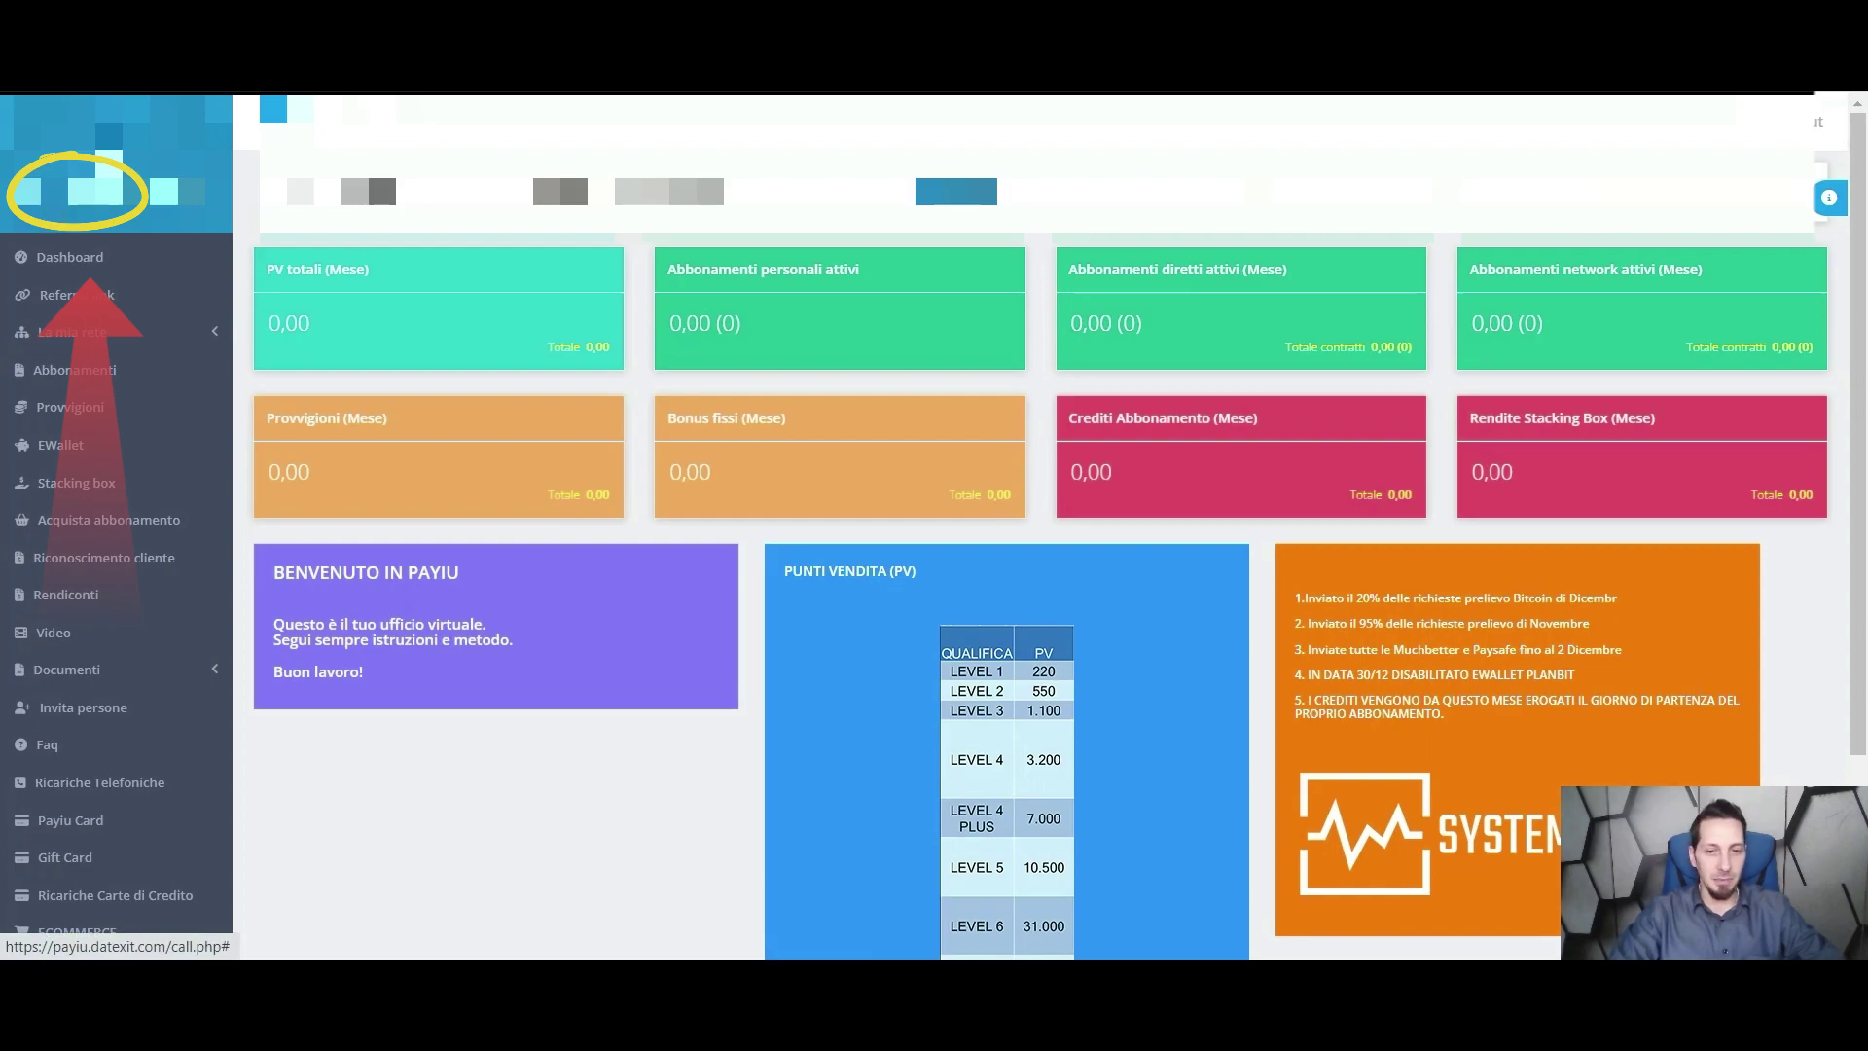
key(alt+Tab)
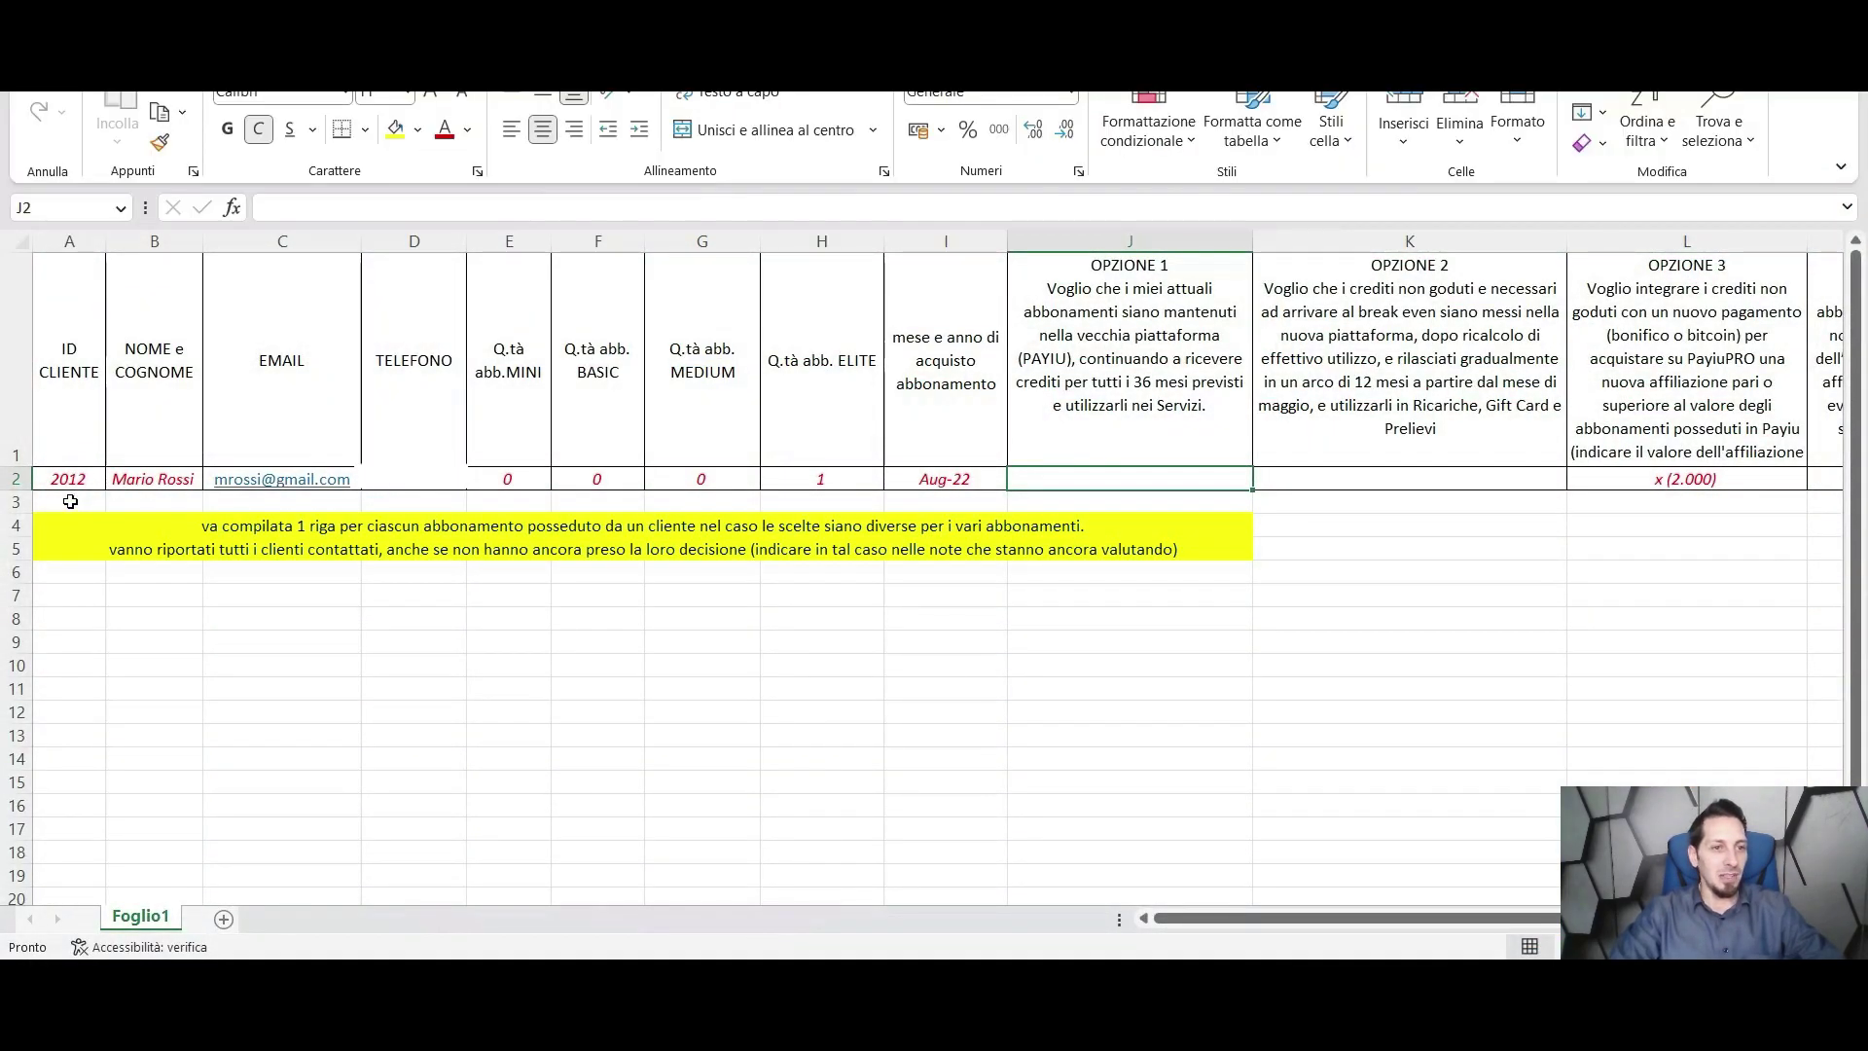
click(70, 501)
text(5012)
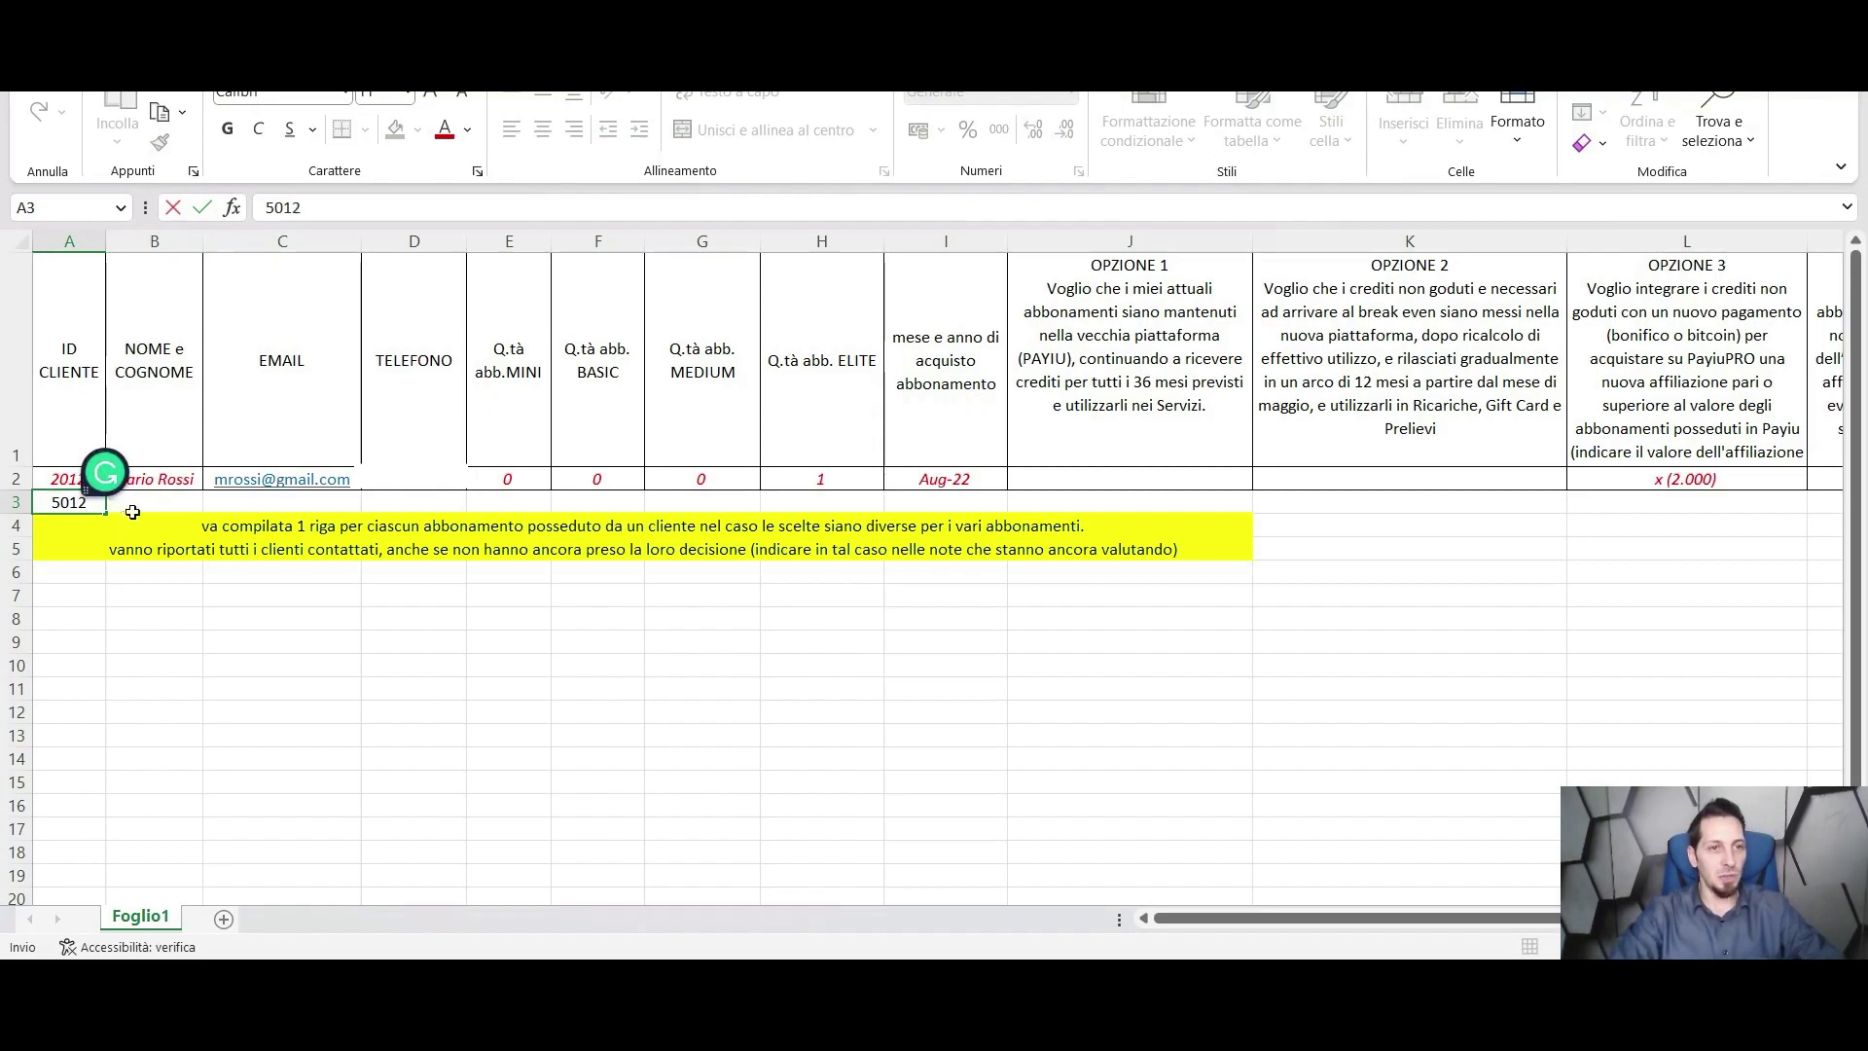
click(116, 507)
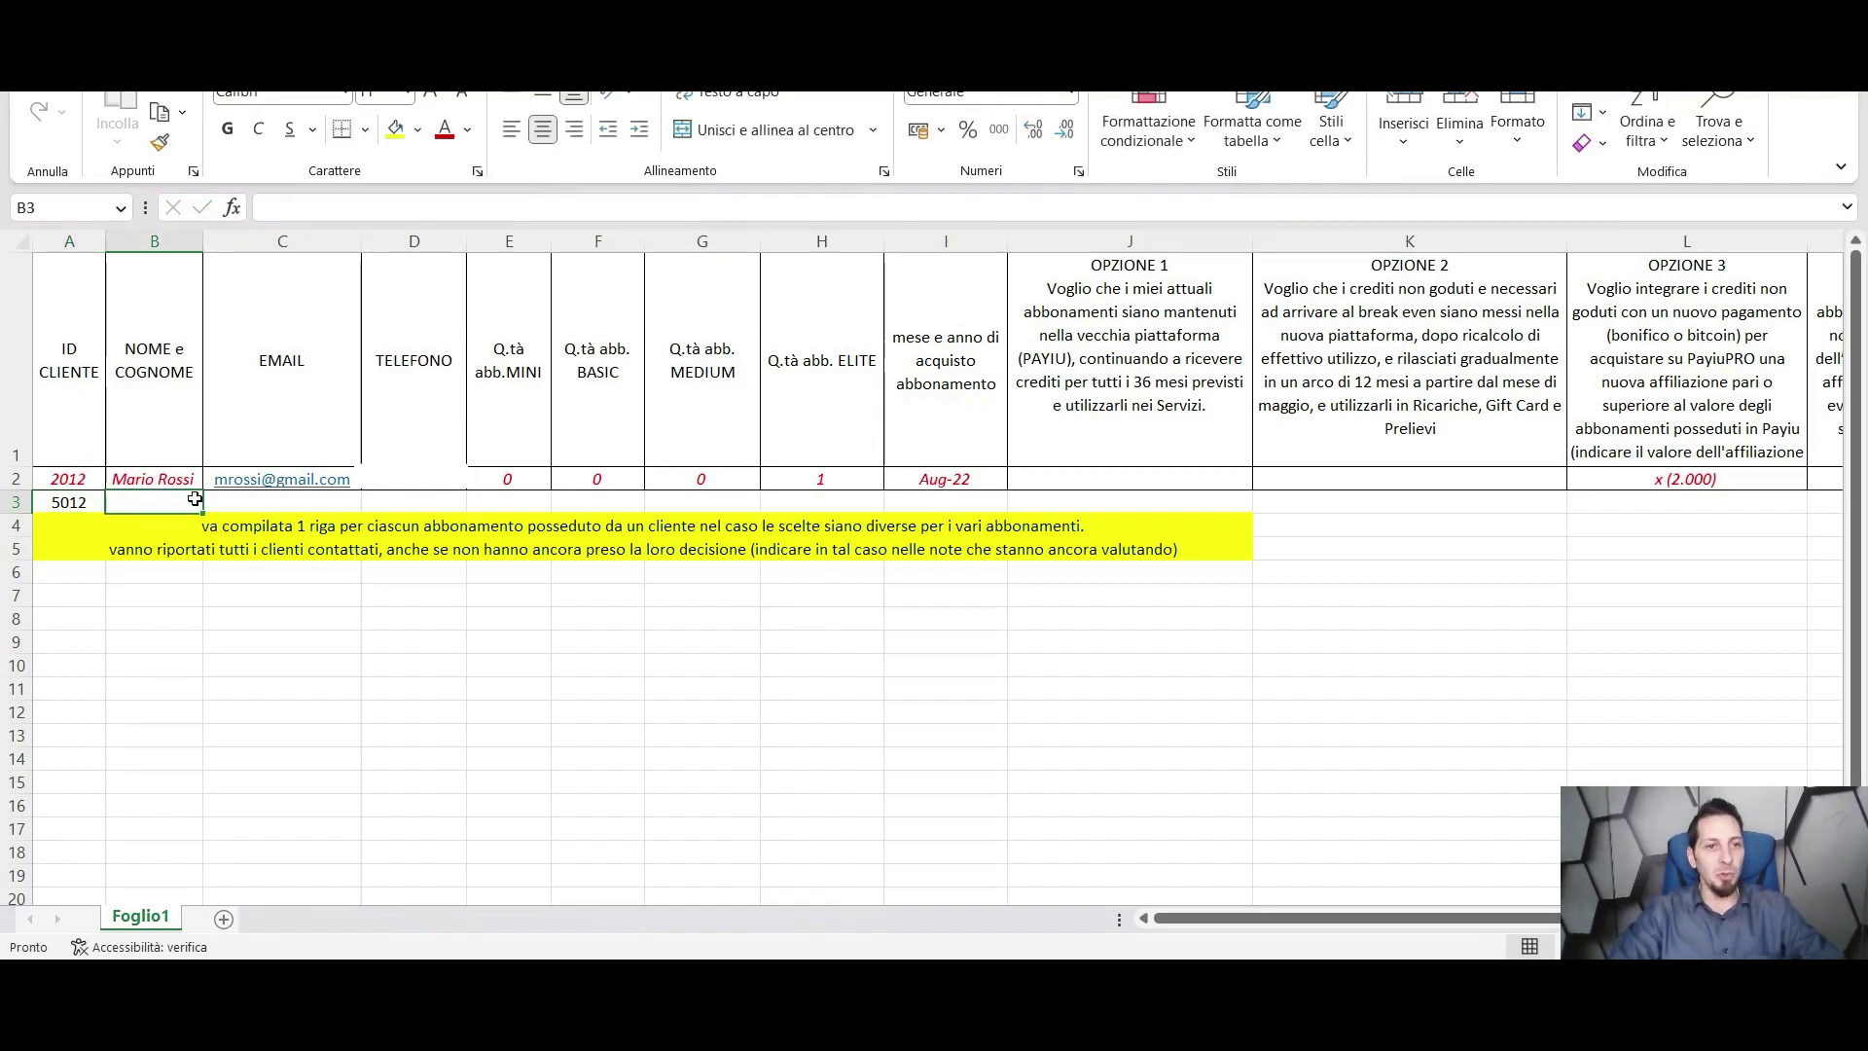
Step: Go through the name, email and phone cells of row 3, and open the Agenti list of La mia rete in PAYIU
key(Tab)
key(Tab)
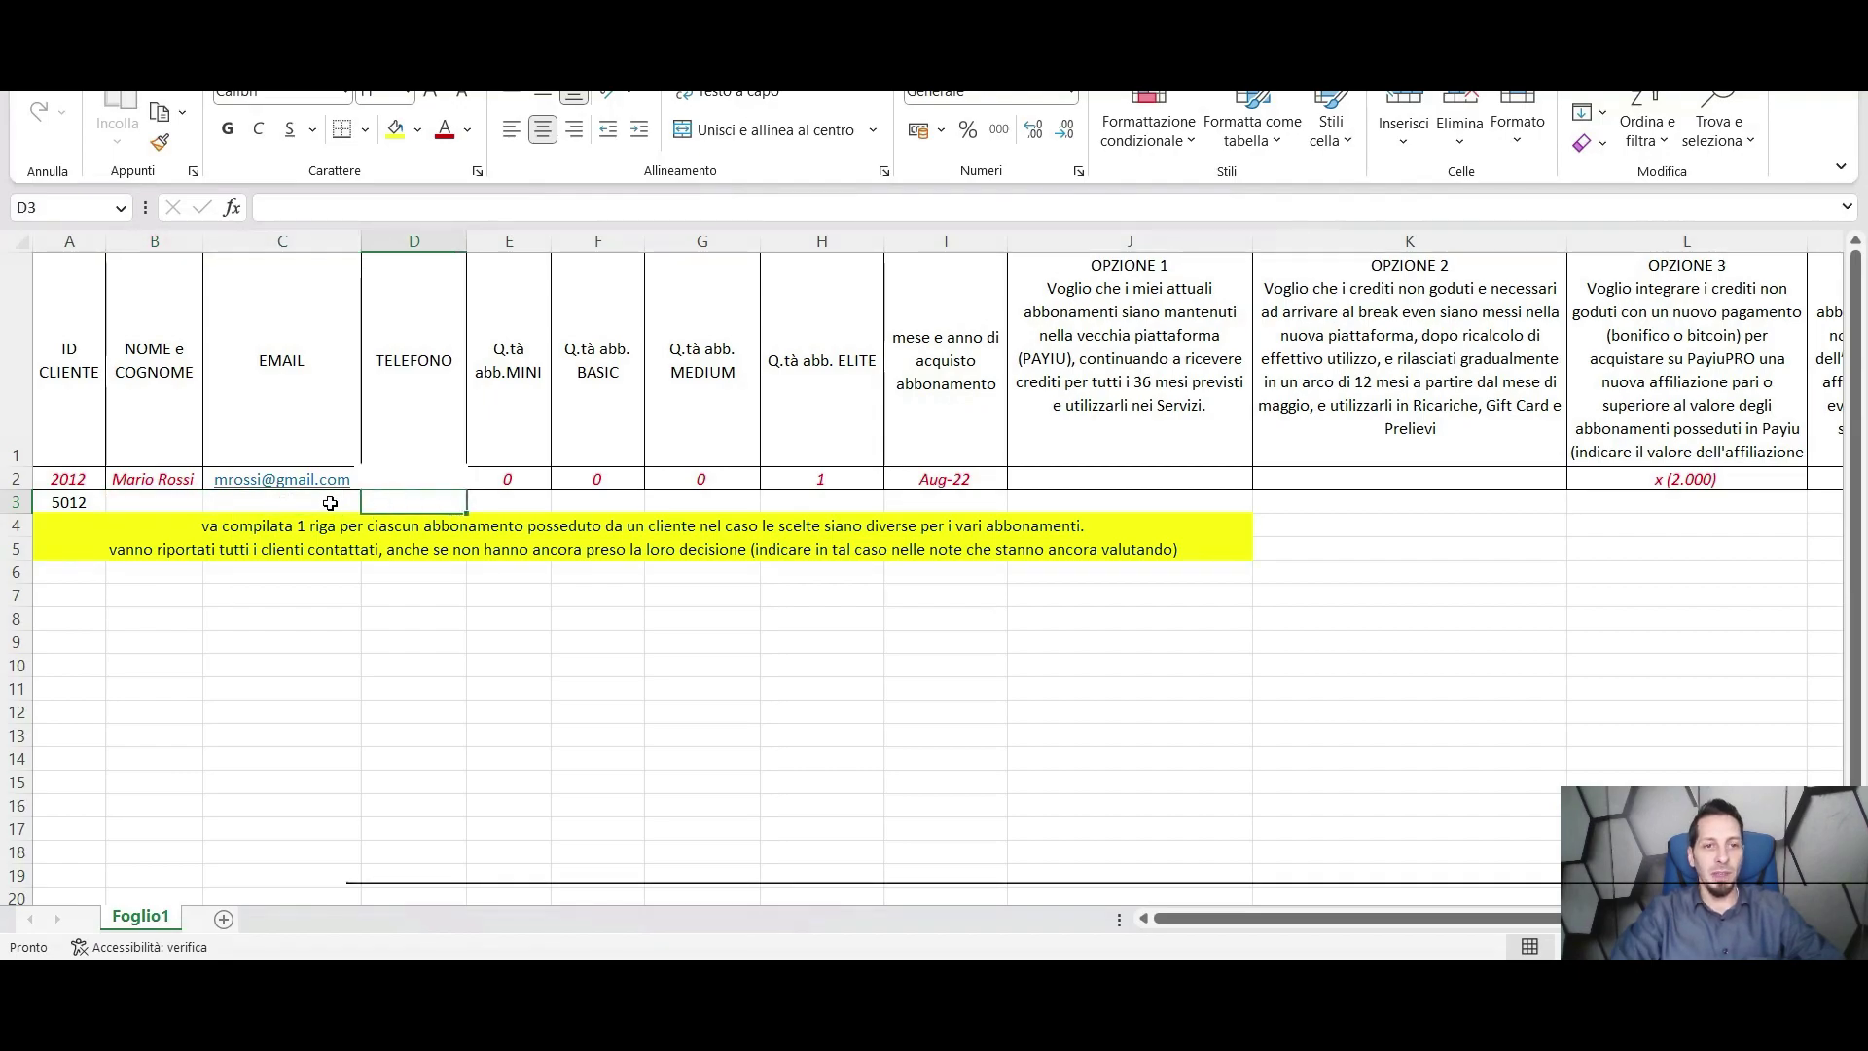
click(329, 503)
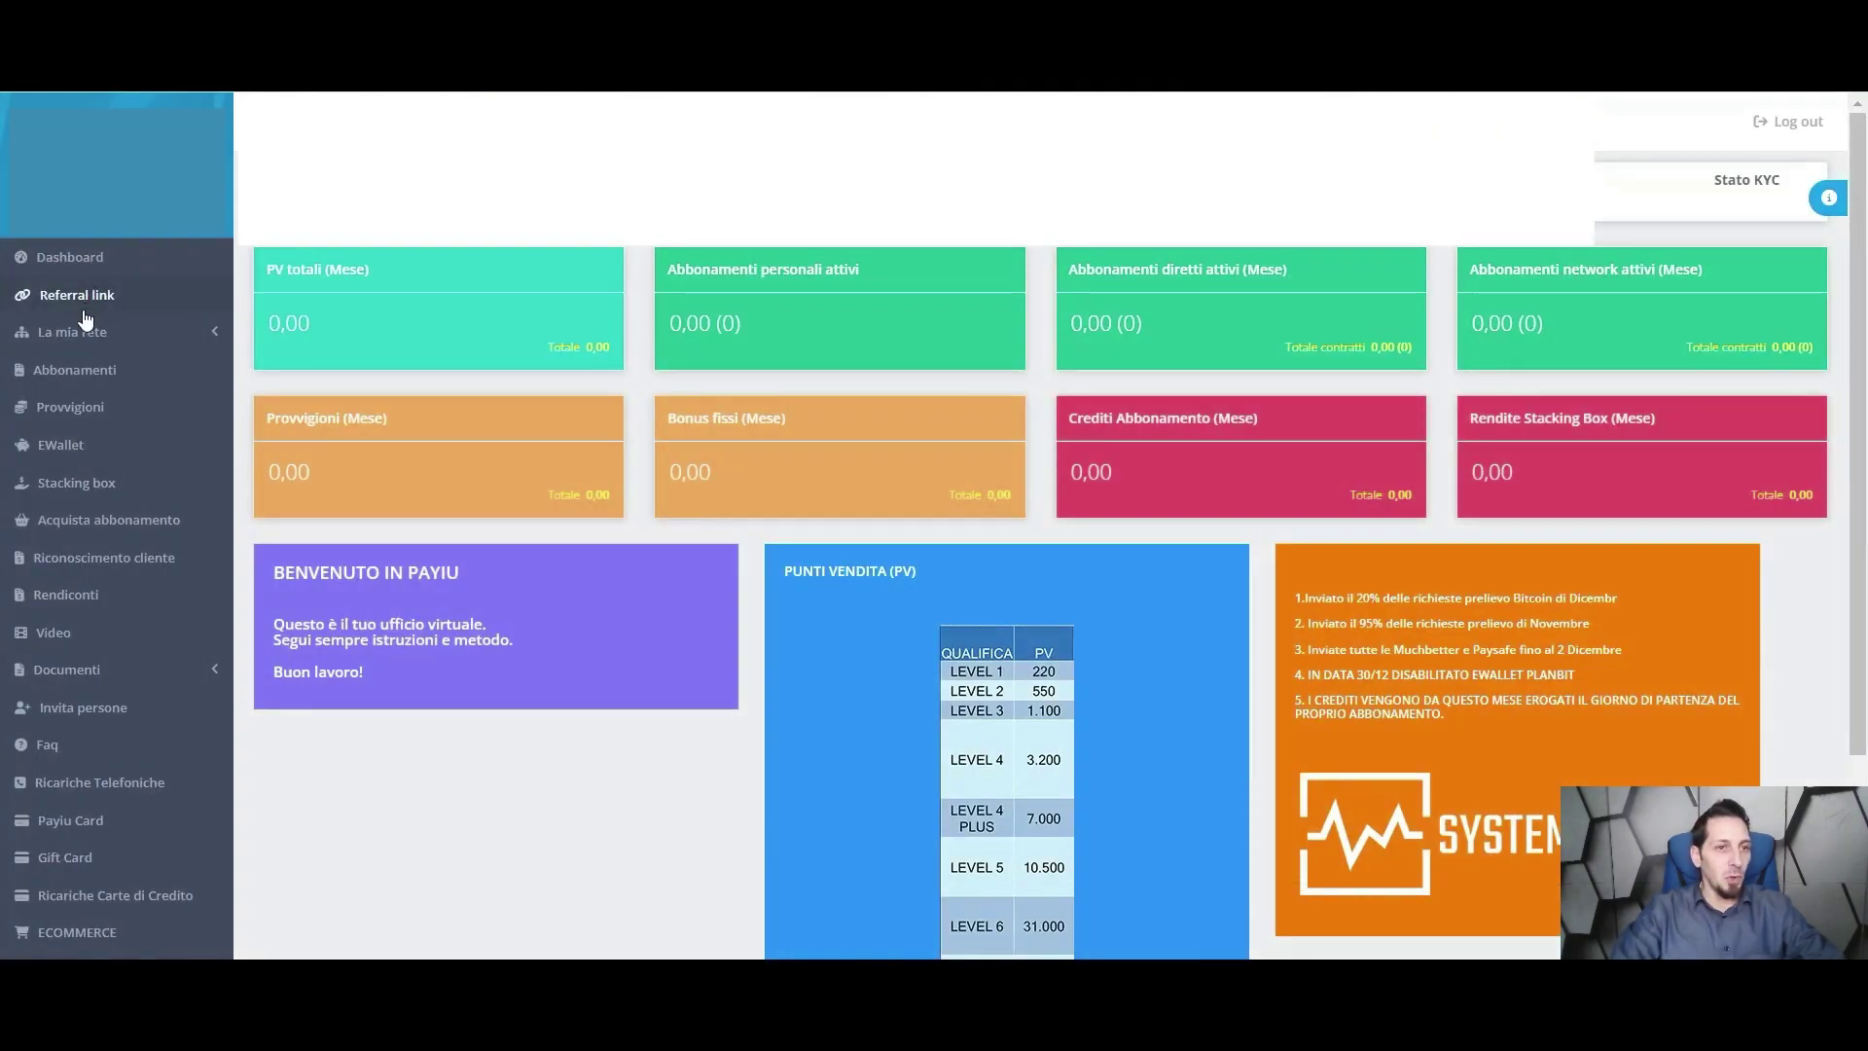
click(209, 336)
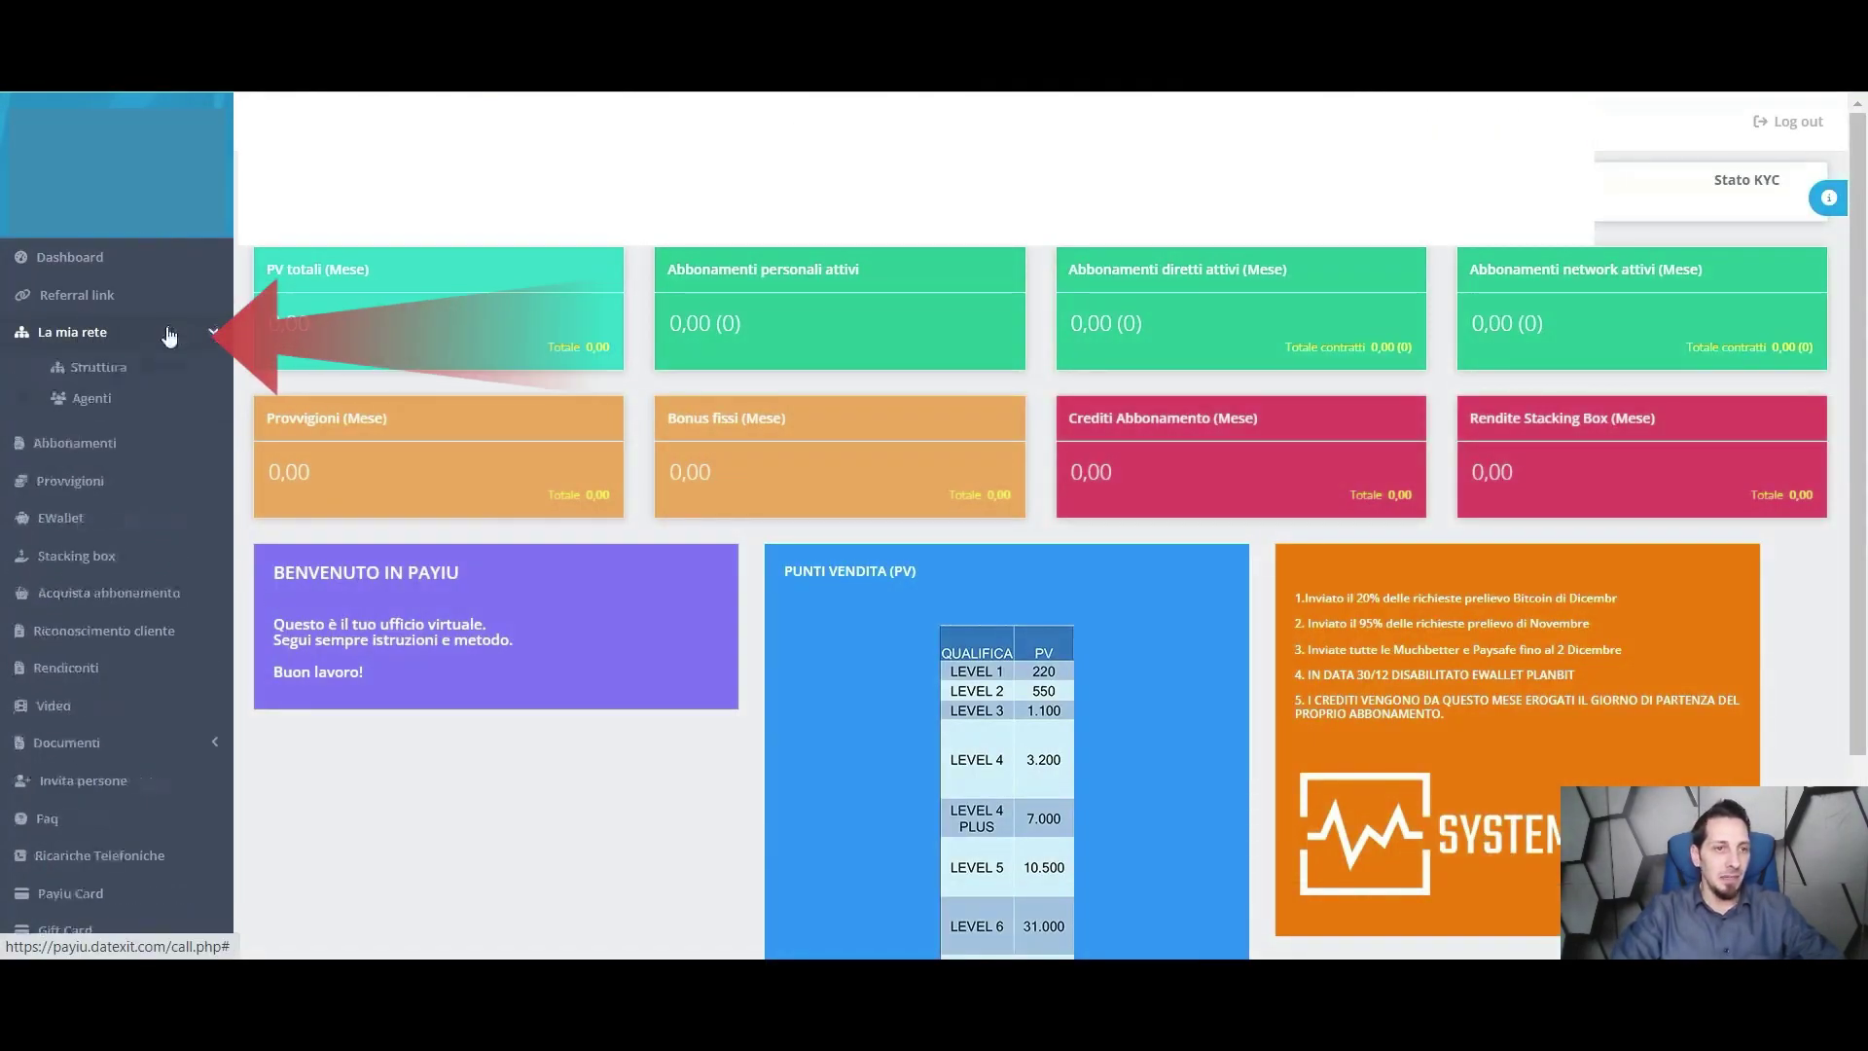
click(88, 399)
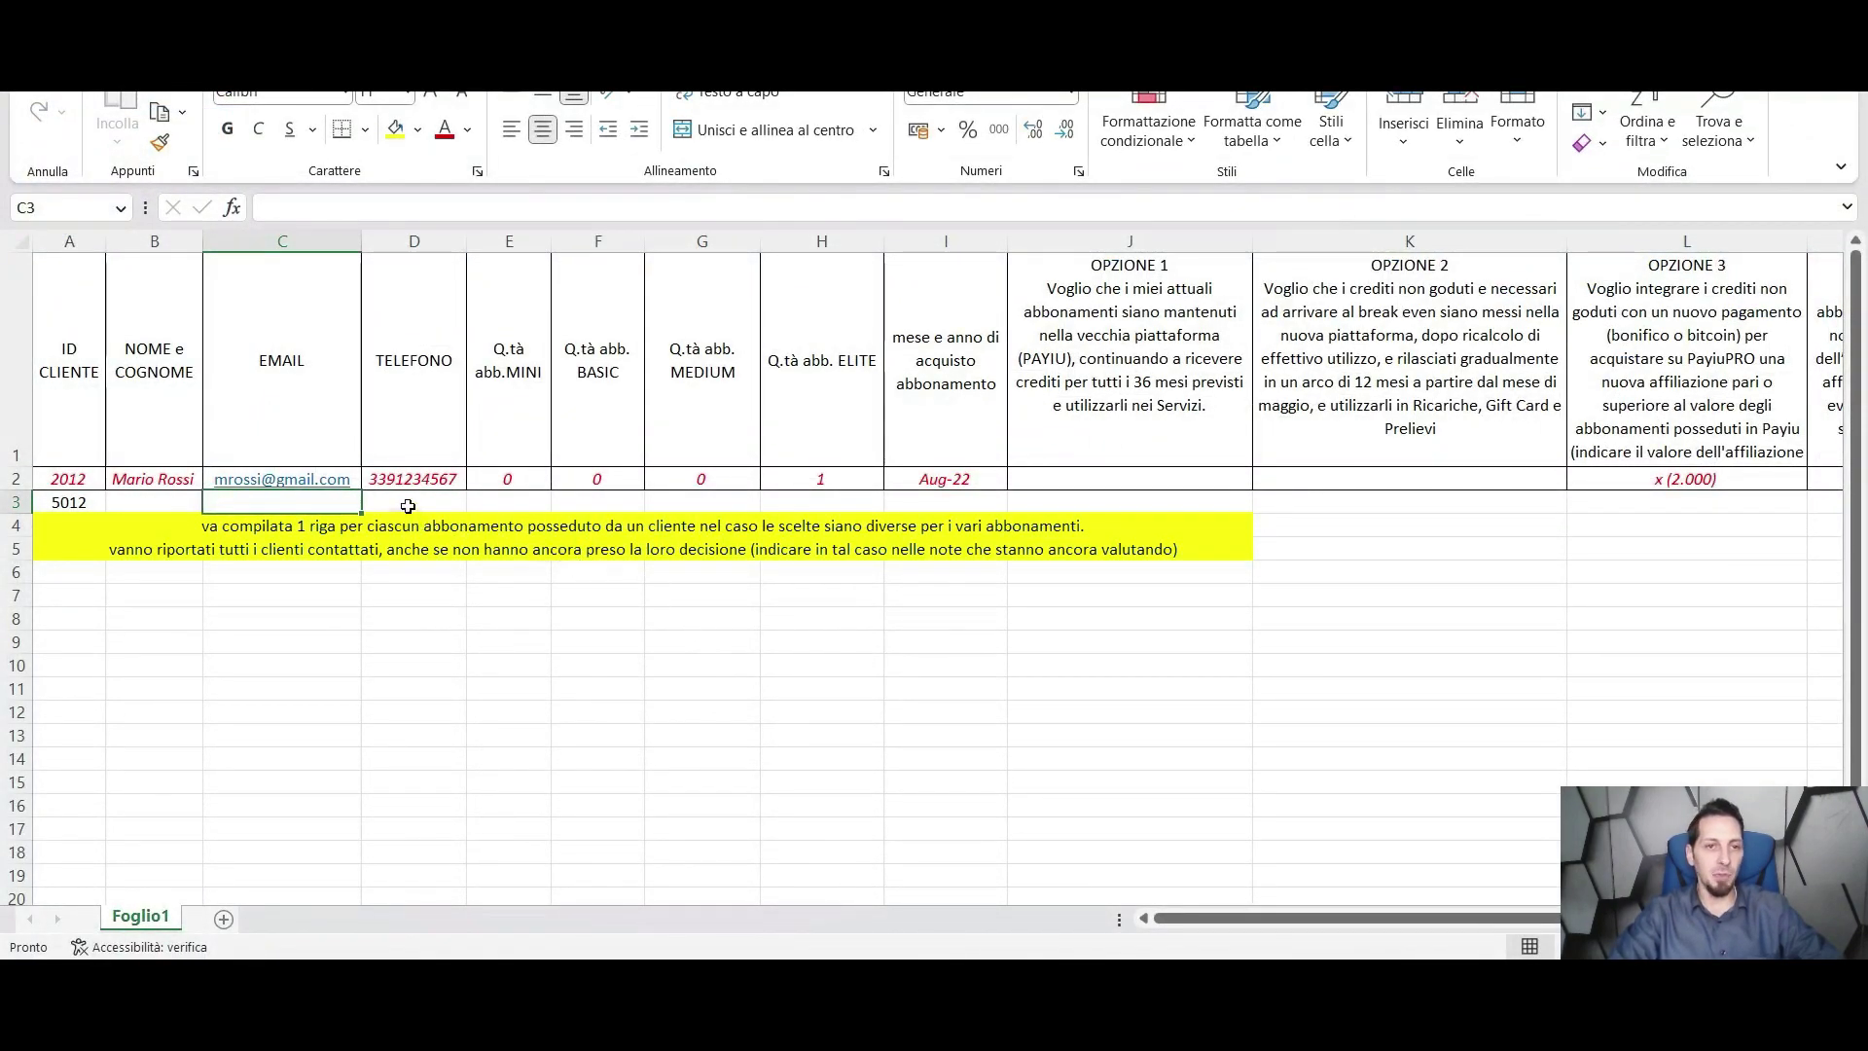
Step: Switch to Excel and examine row 3's phone cell and the MINI, BASIC, MEDIUM and ELITE subscription quantity cells
click(407, 506)
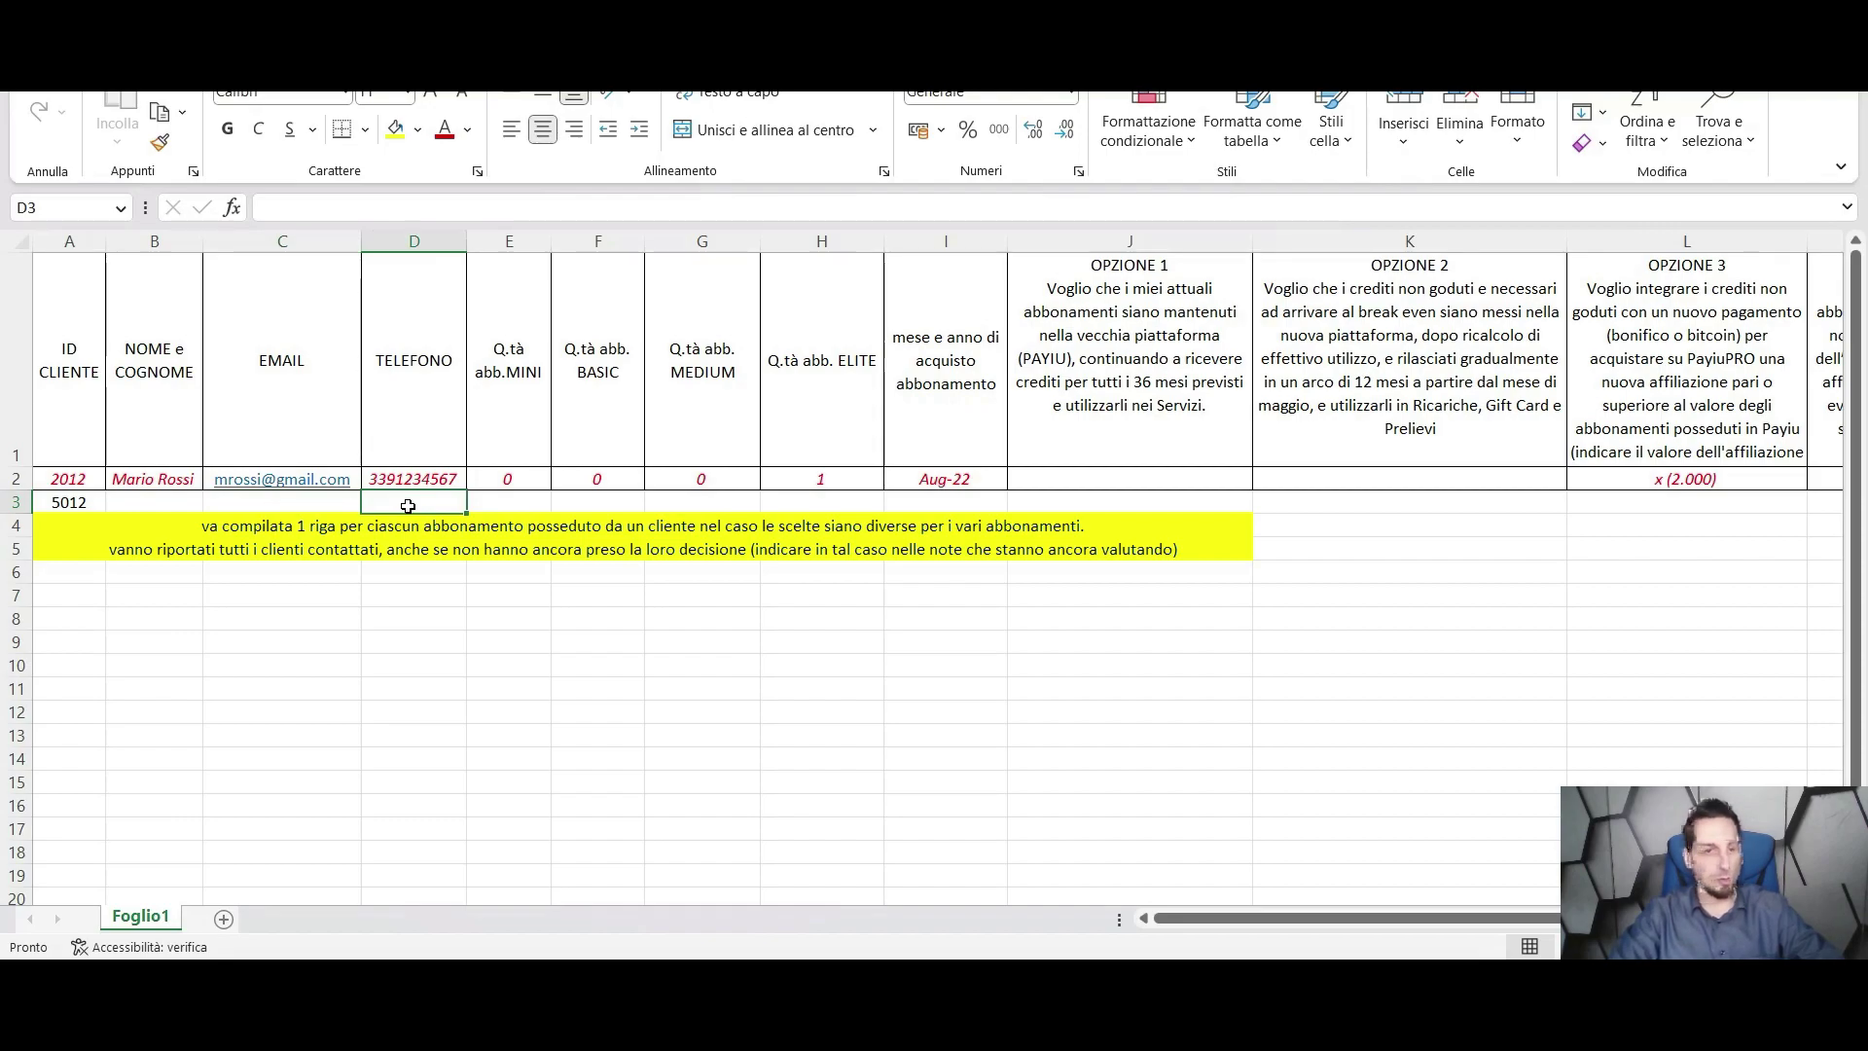
click(518, 500)
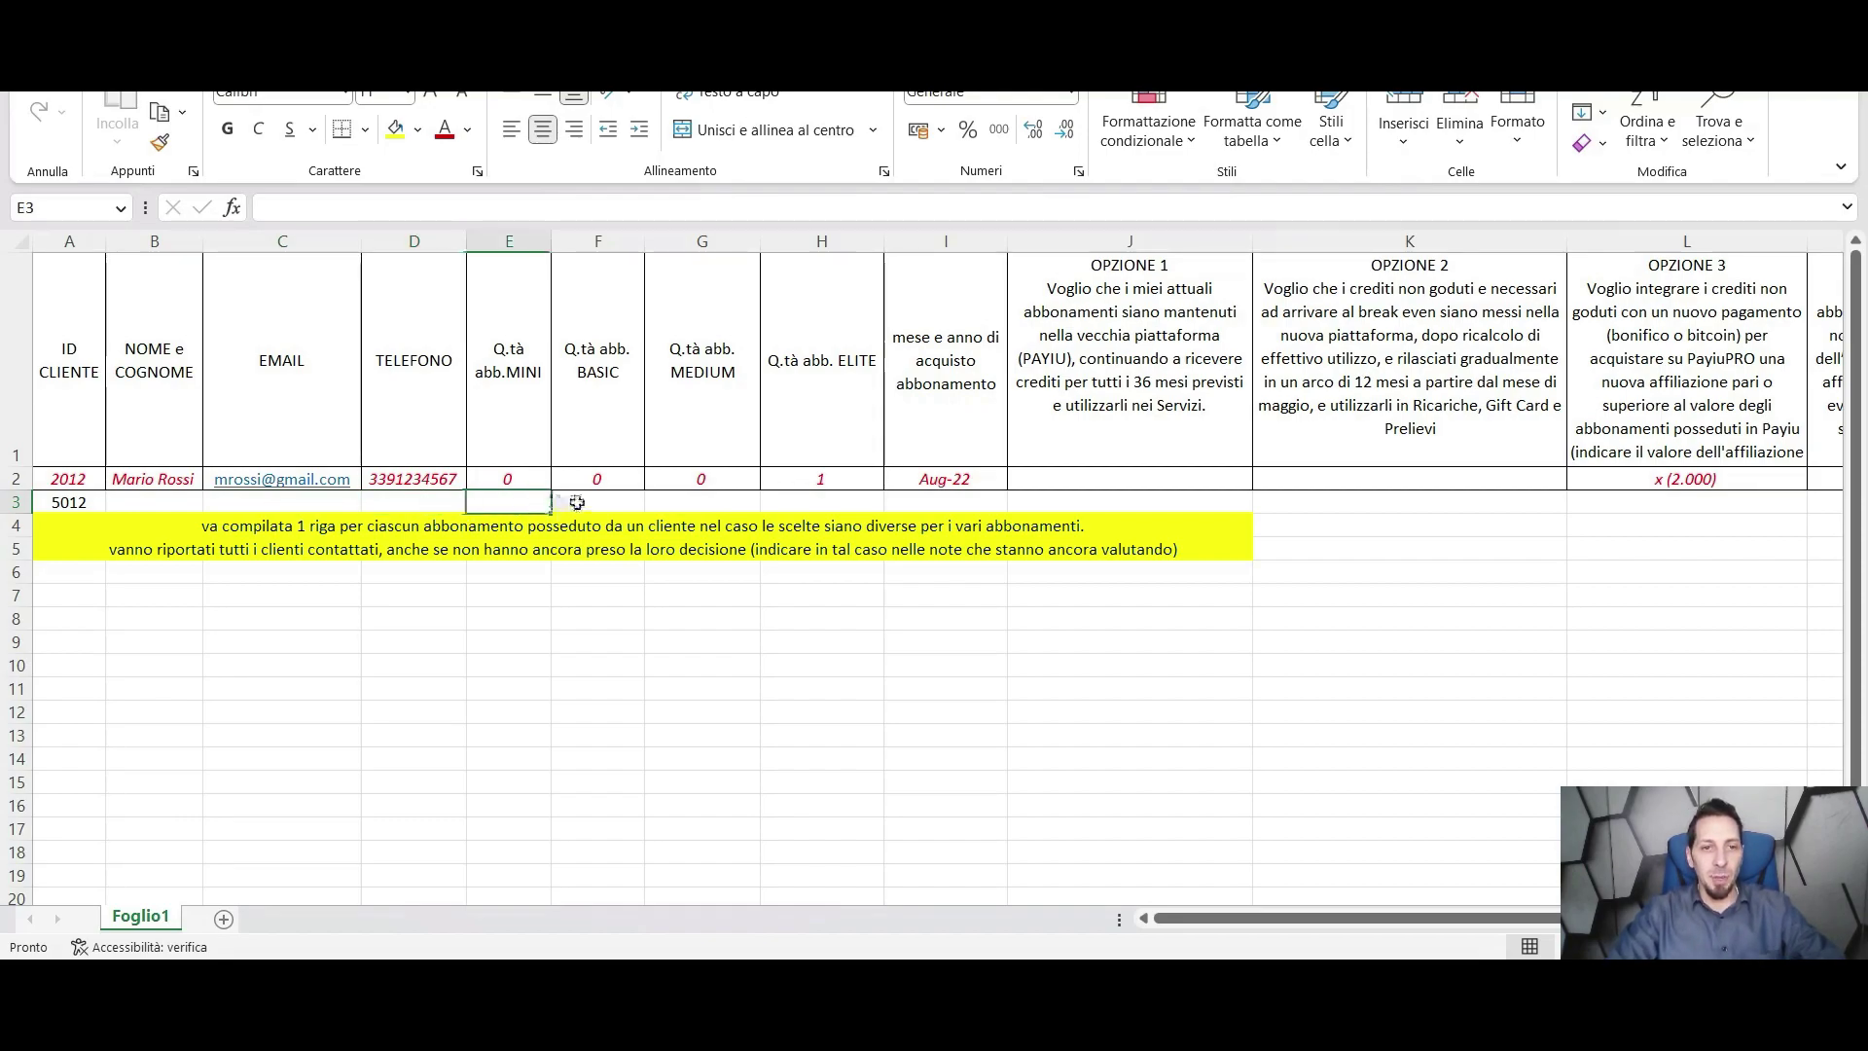
click(617, 500)
click(707, 504)
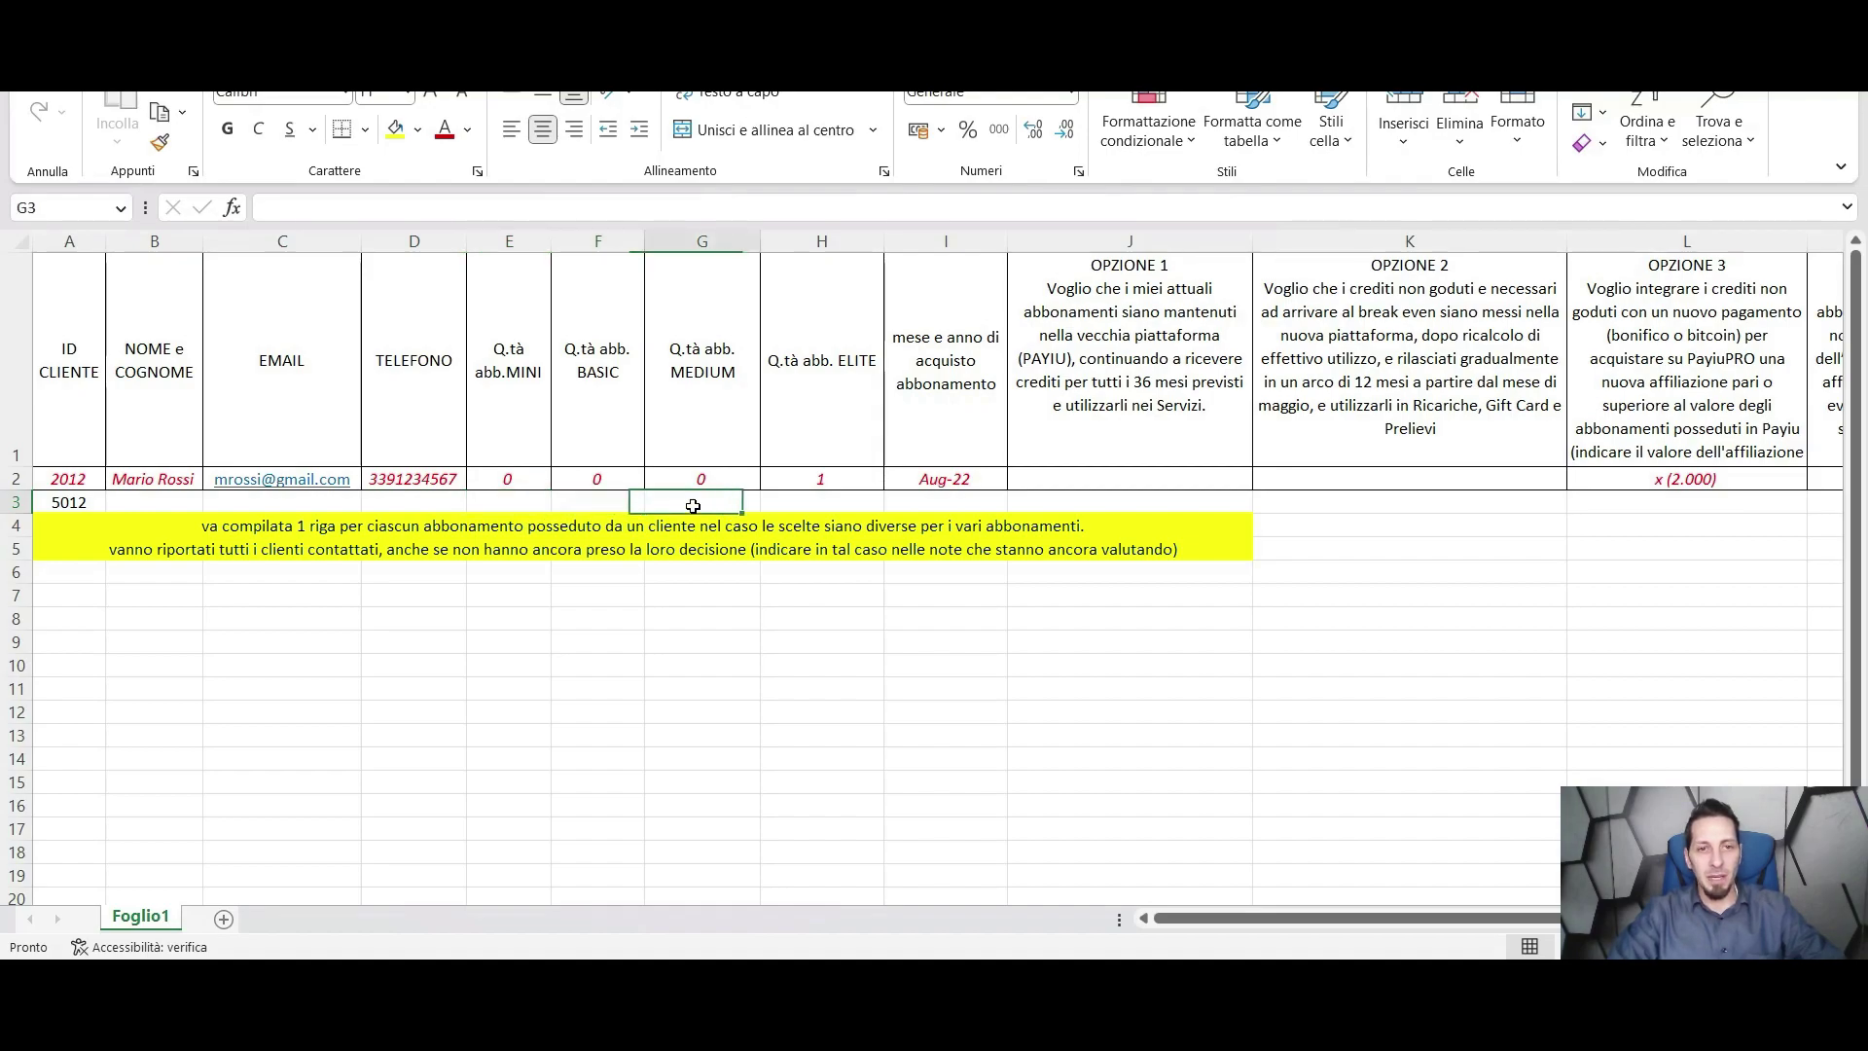
click(798, 506)
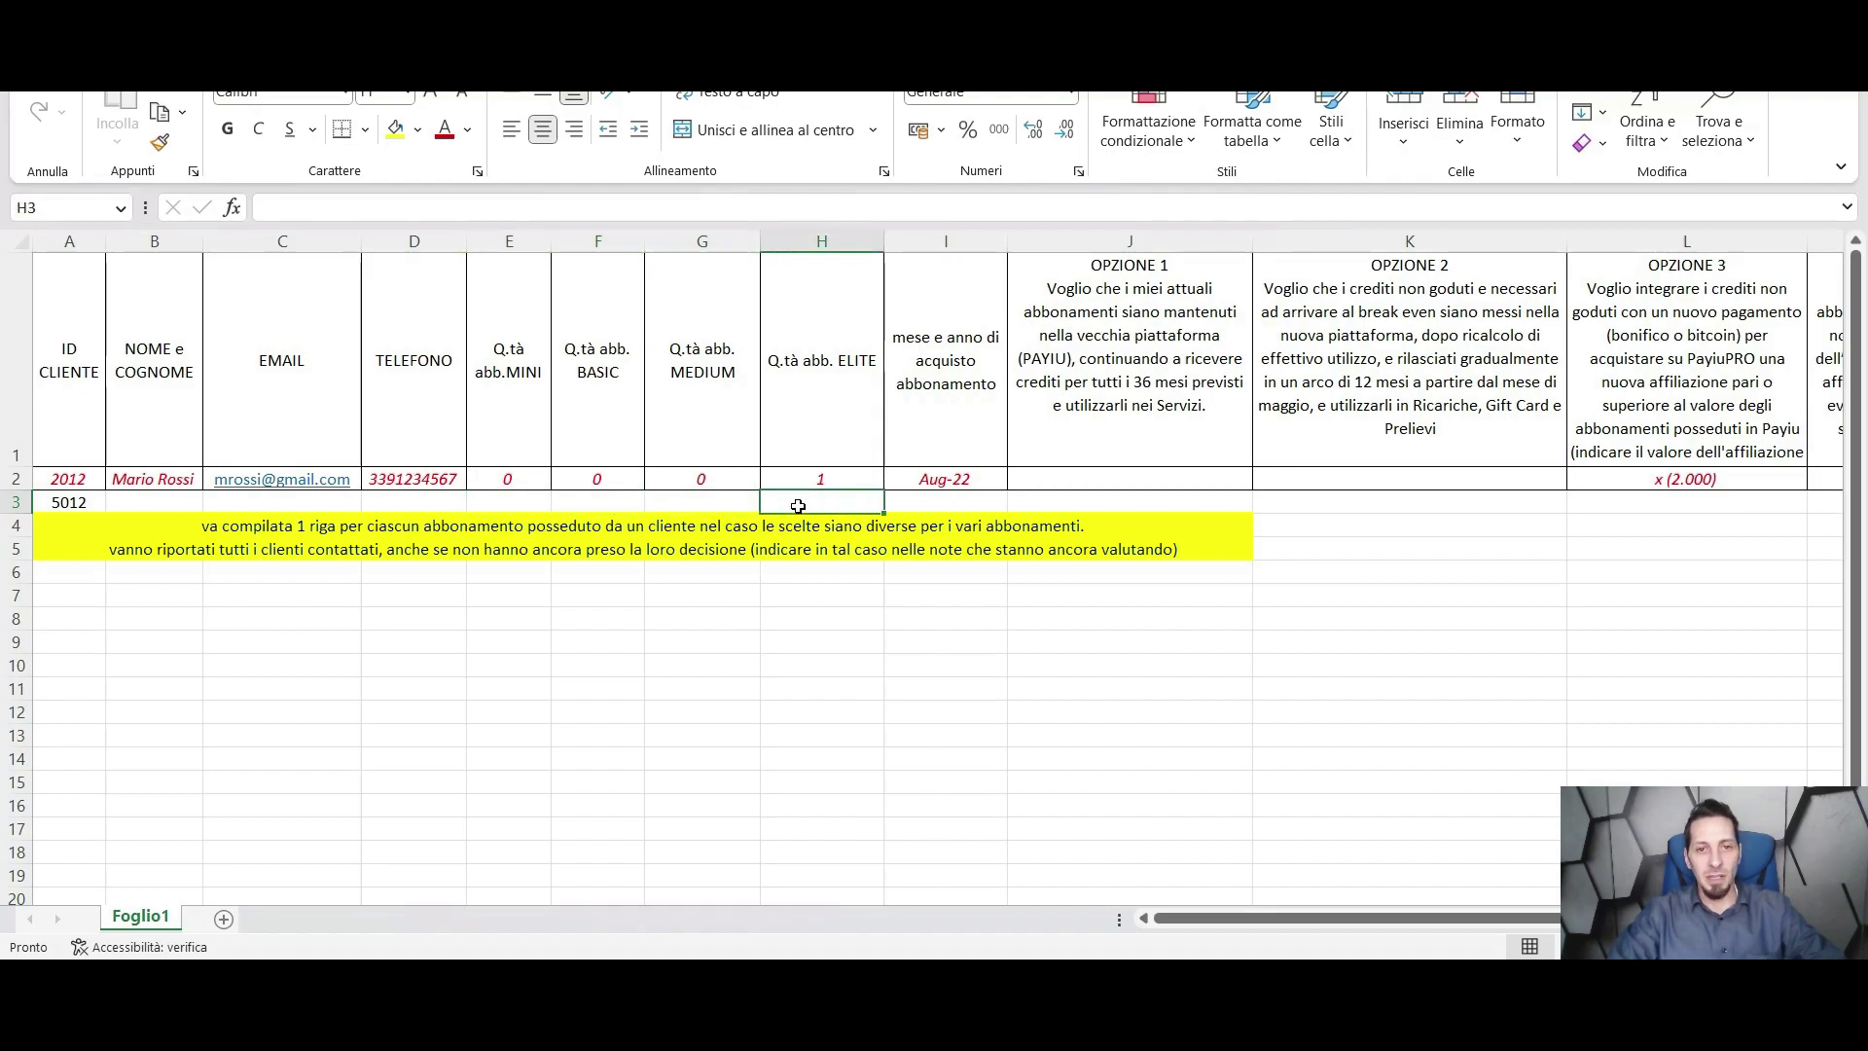
click(515, 506)
click(578, 504)
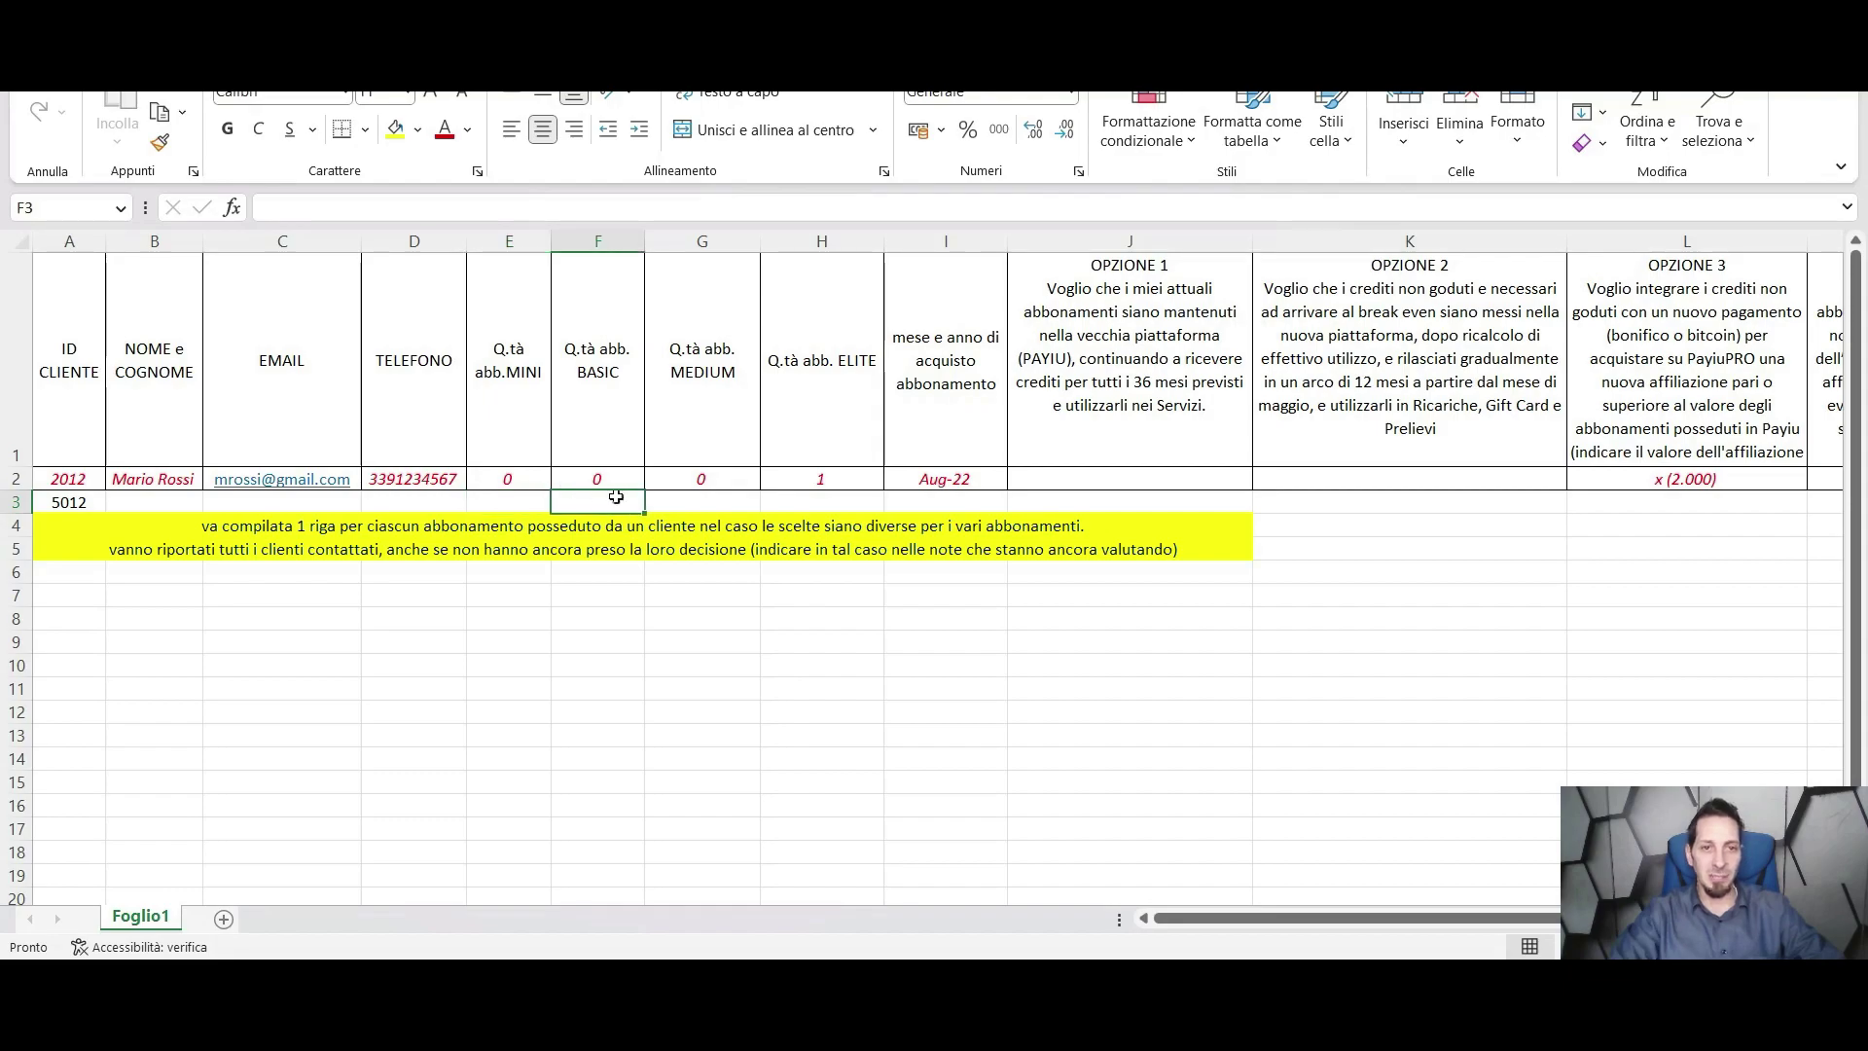
click(686, 499)
click(621, 499)
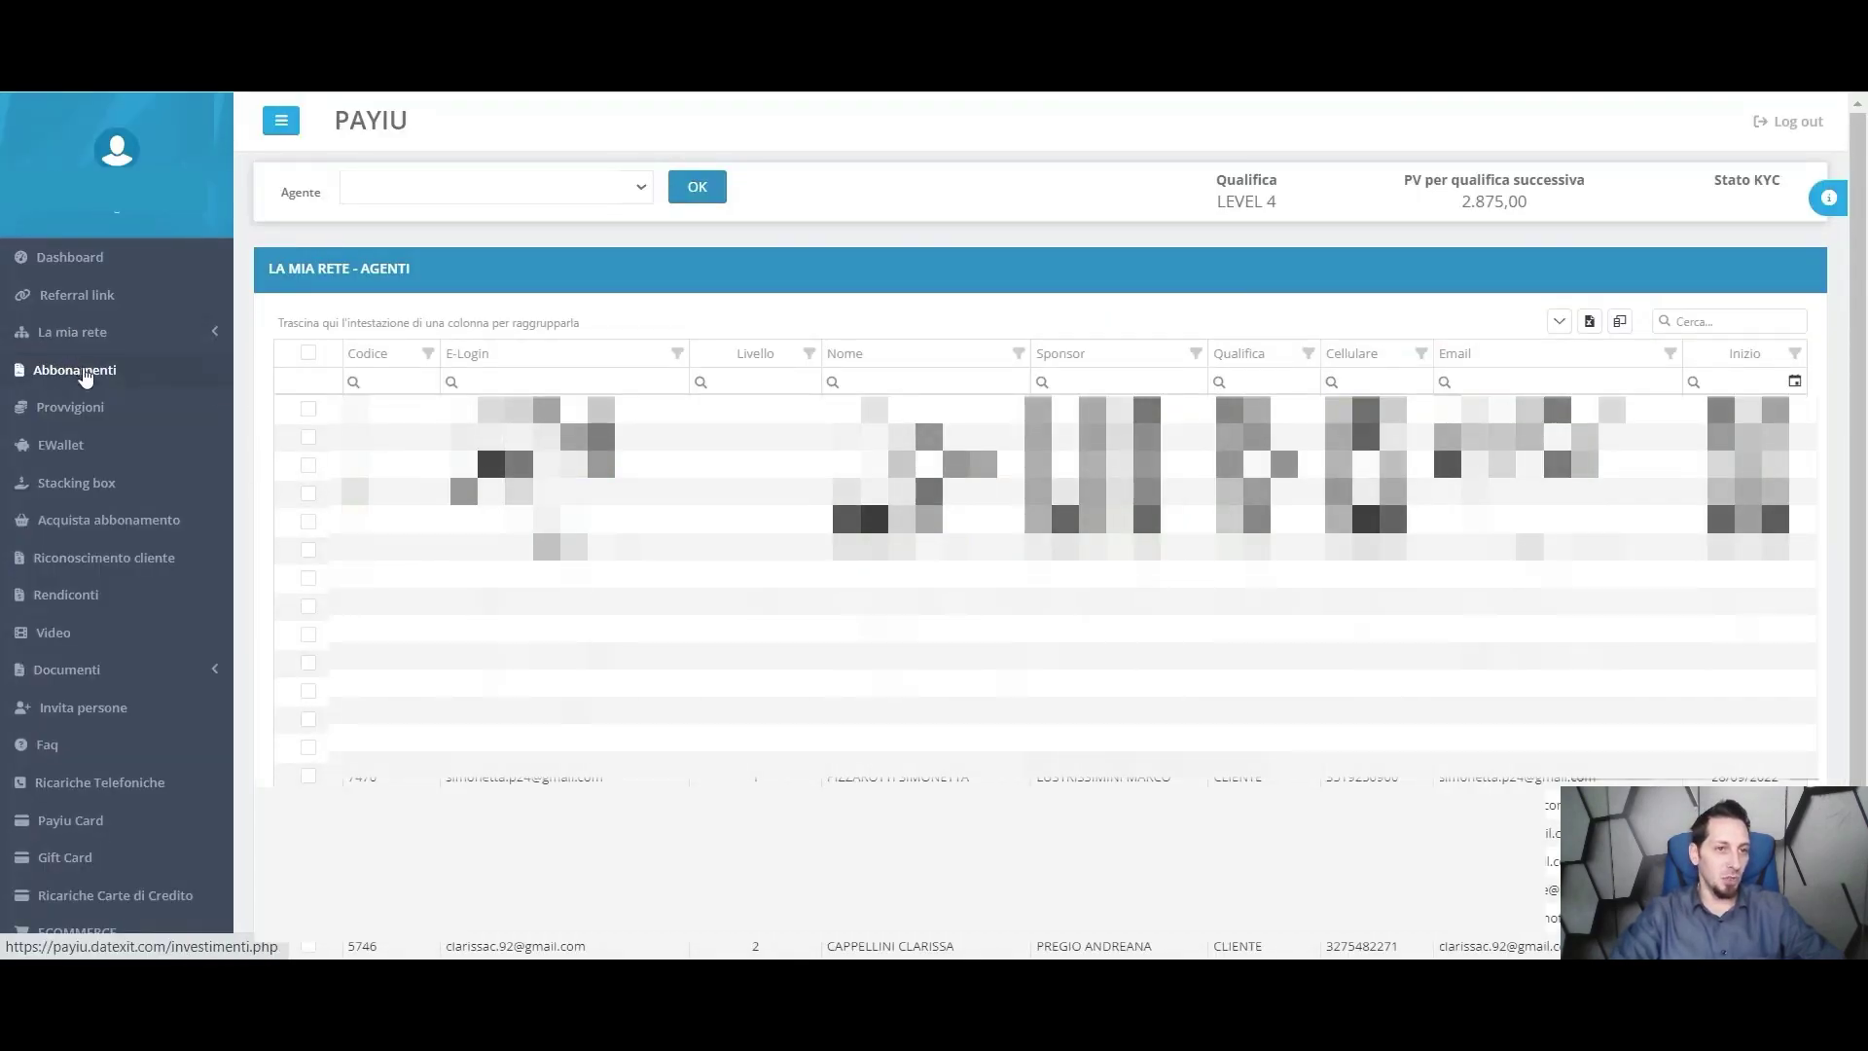
Step: Switch to PAYIU and filter the Abbonamenti list by month 2022/10
click(84, 374)
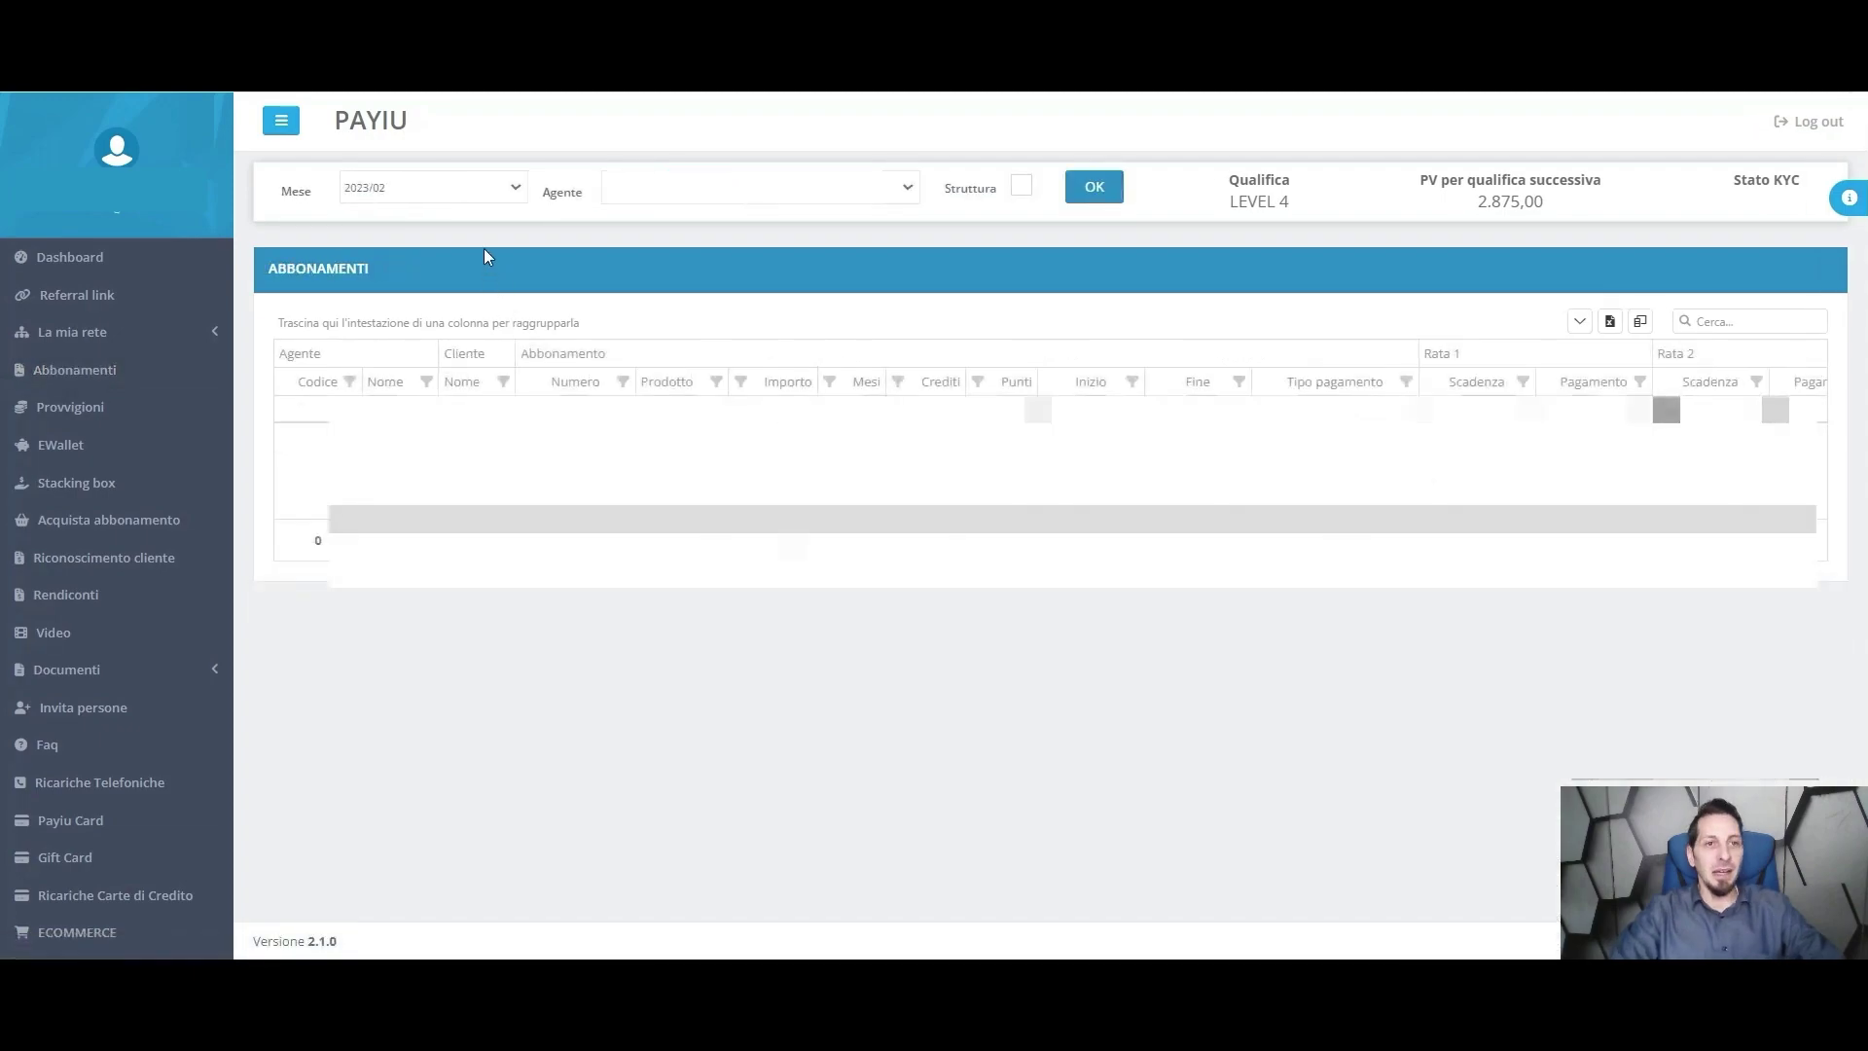
click(516, 188)
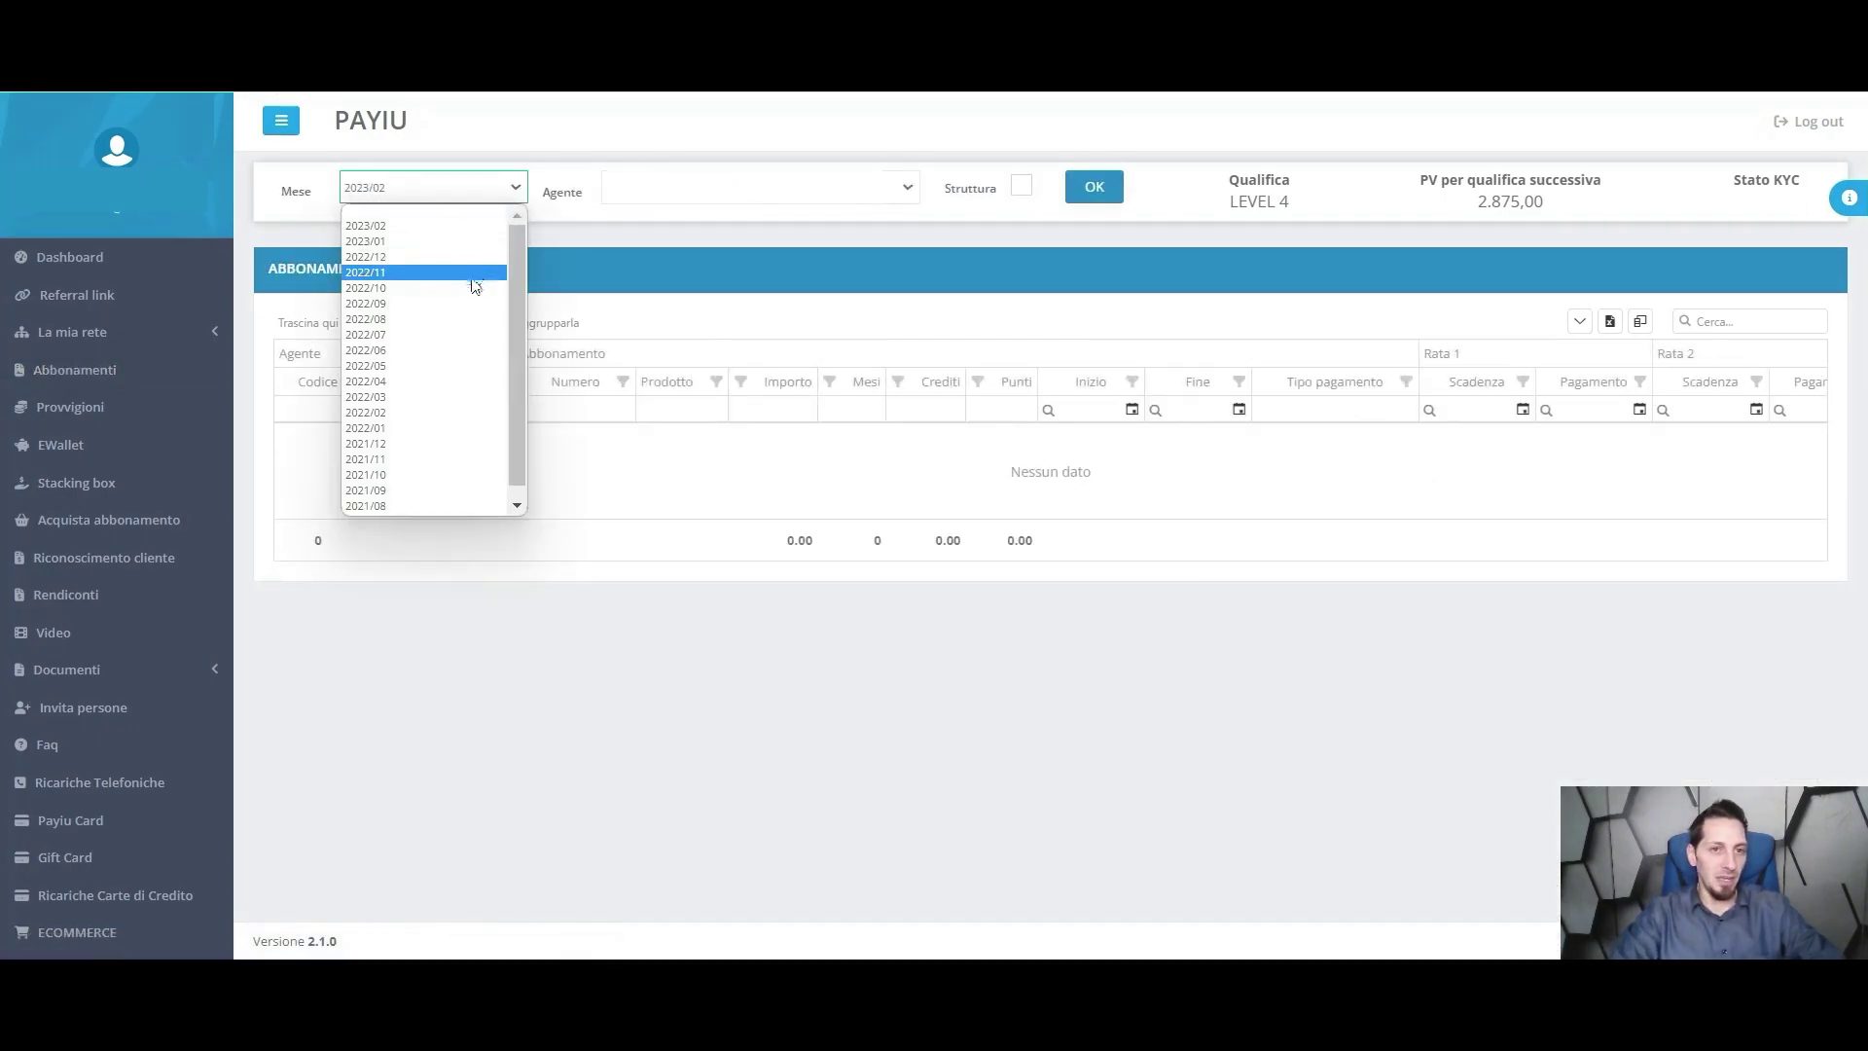
click(394, 289)
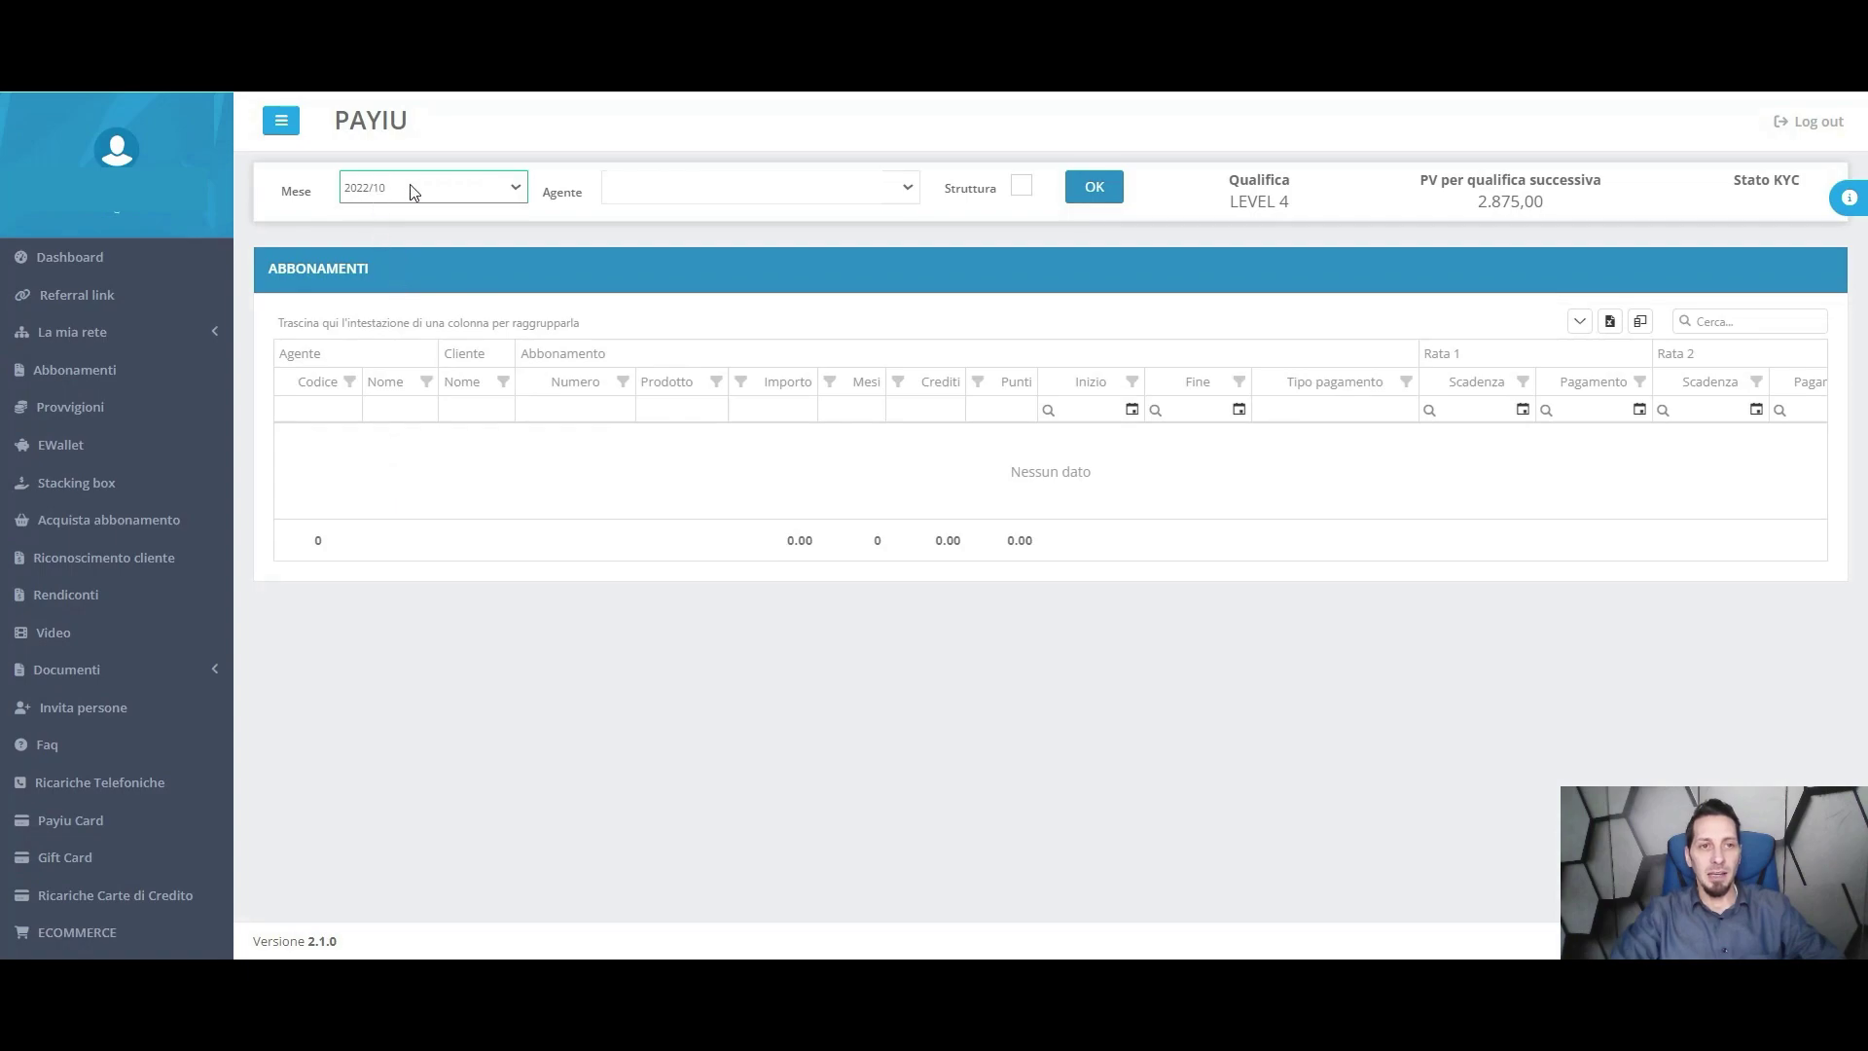
click(1090, 193)
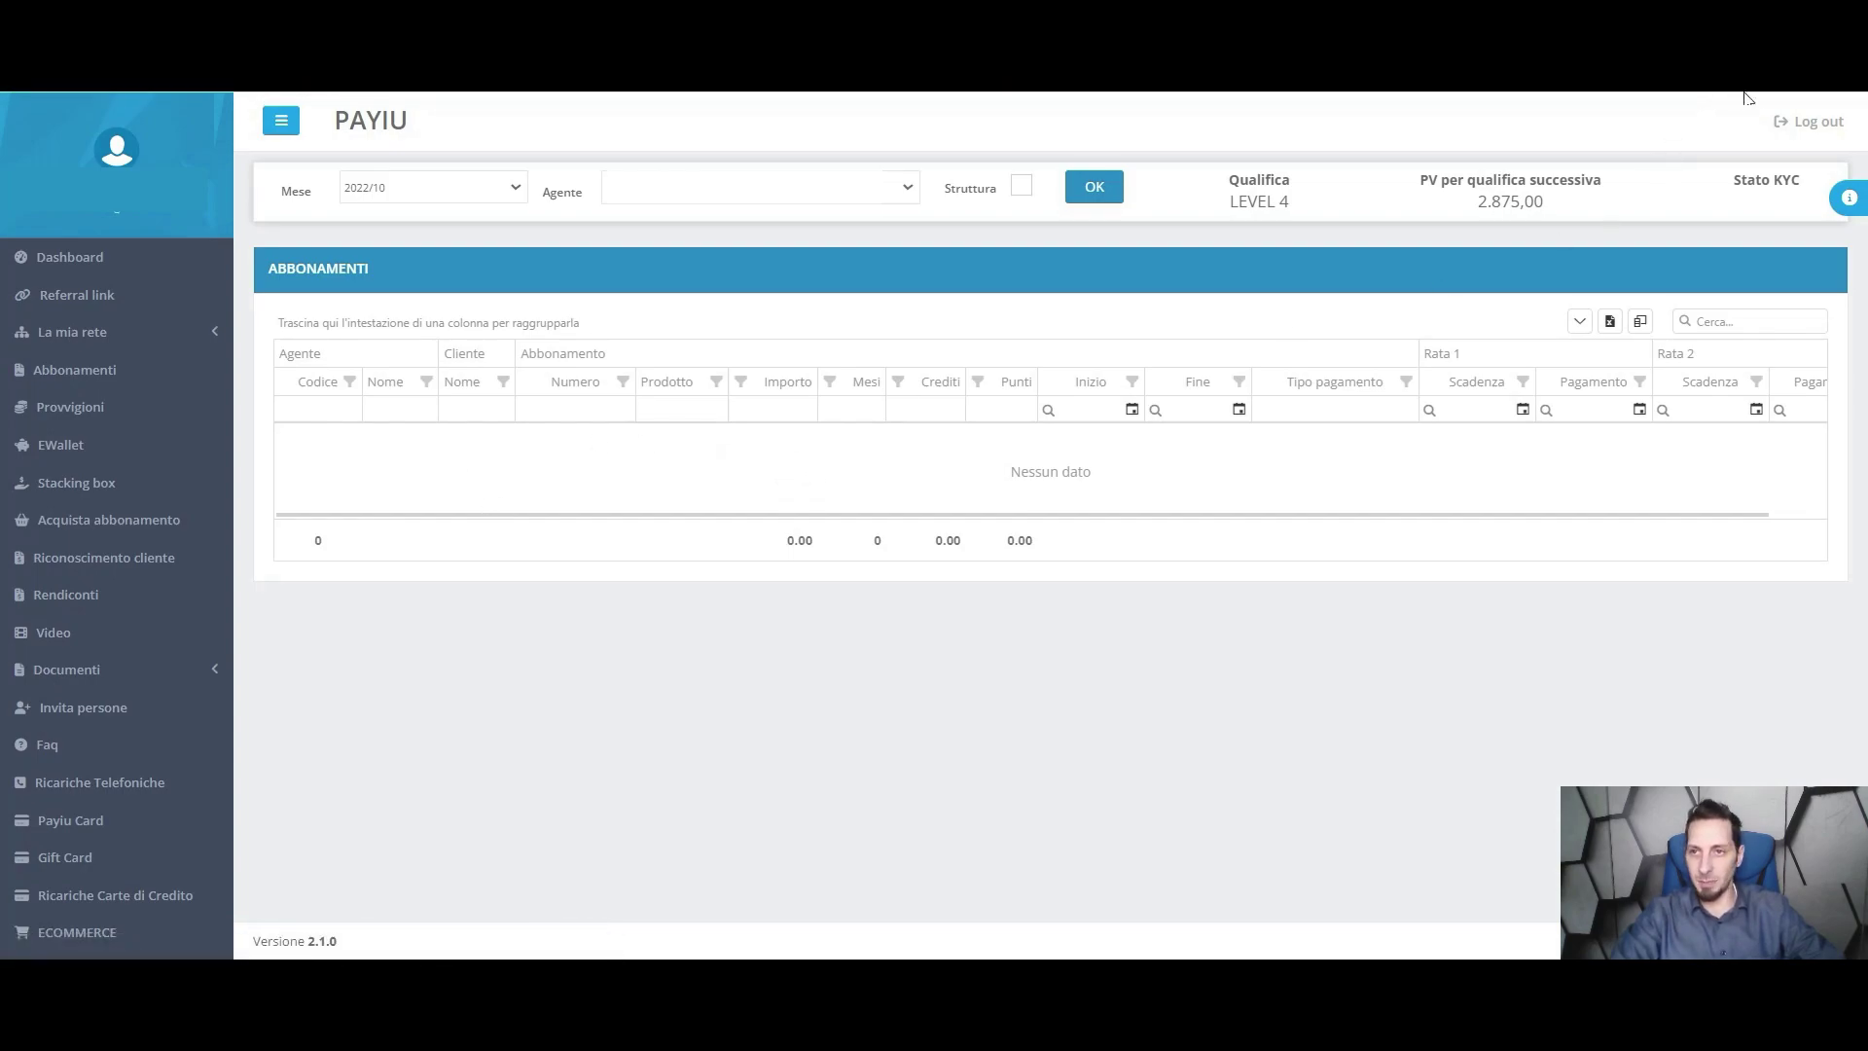
Step: Open the Struttura chart of La mia rete and view the subscription details of the LEVEL 3 agent
click(82, 332)
click(98, 367)
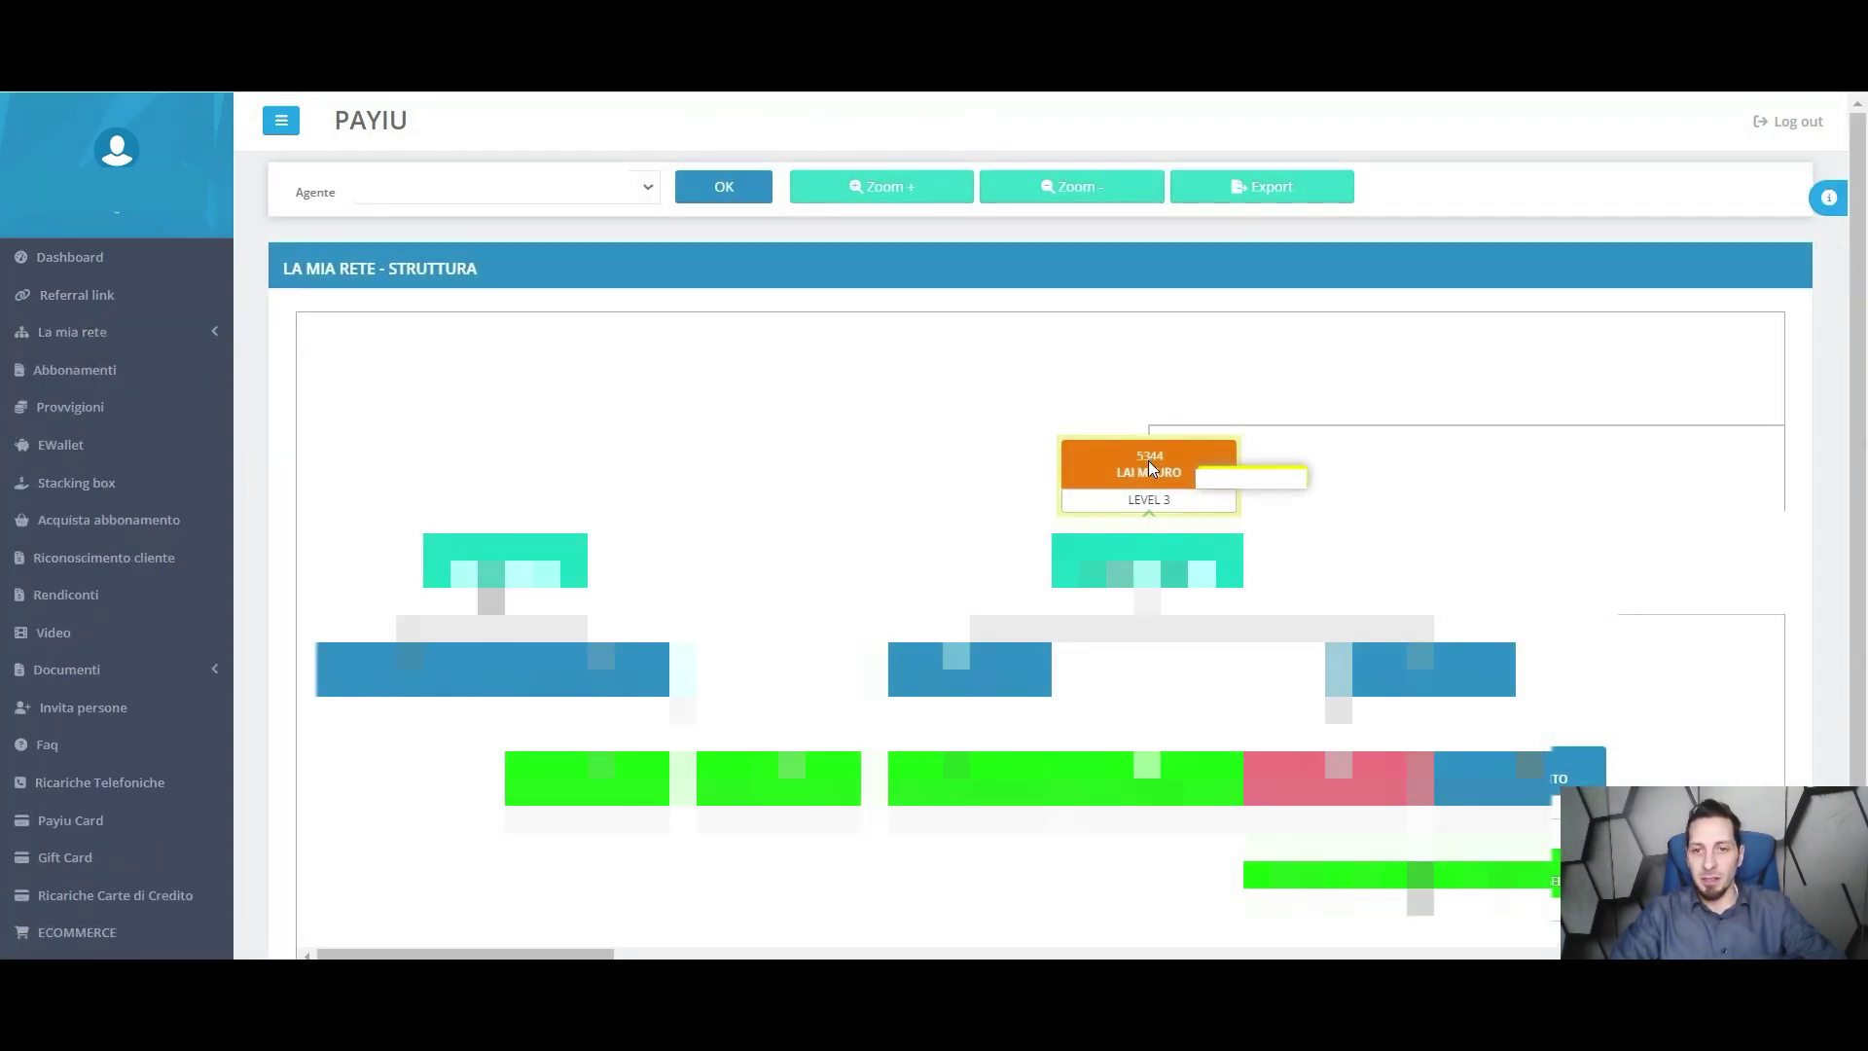
mouse_move(1150, 467)
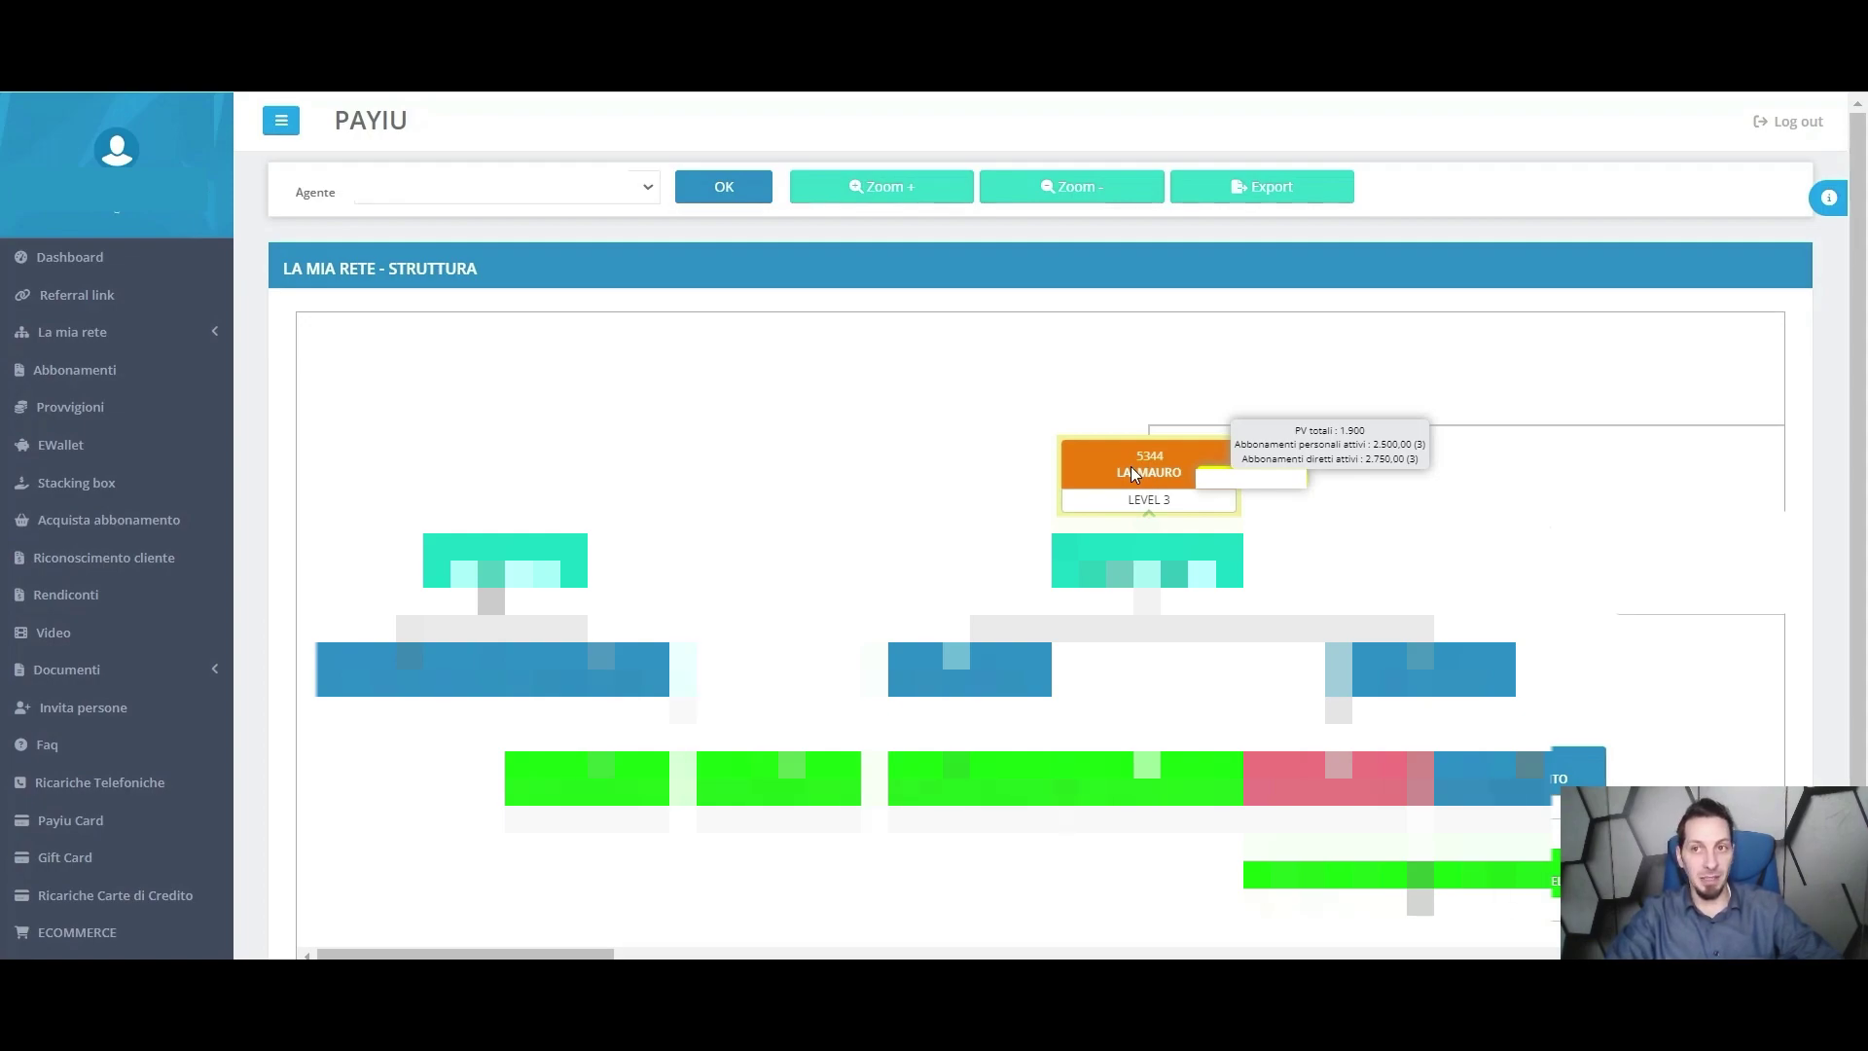
Step: Switch to Excel and review the four option columns, the break-even estimate and the notes cell of row 3
key(alt+Tab)
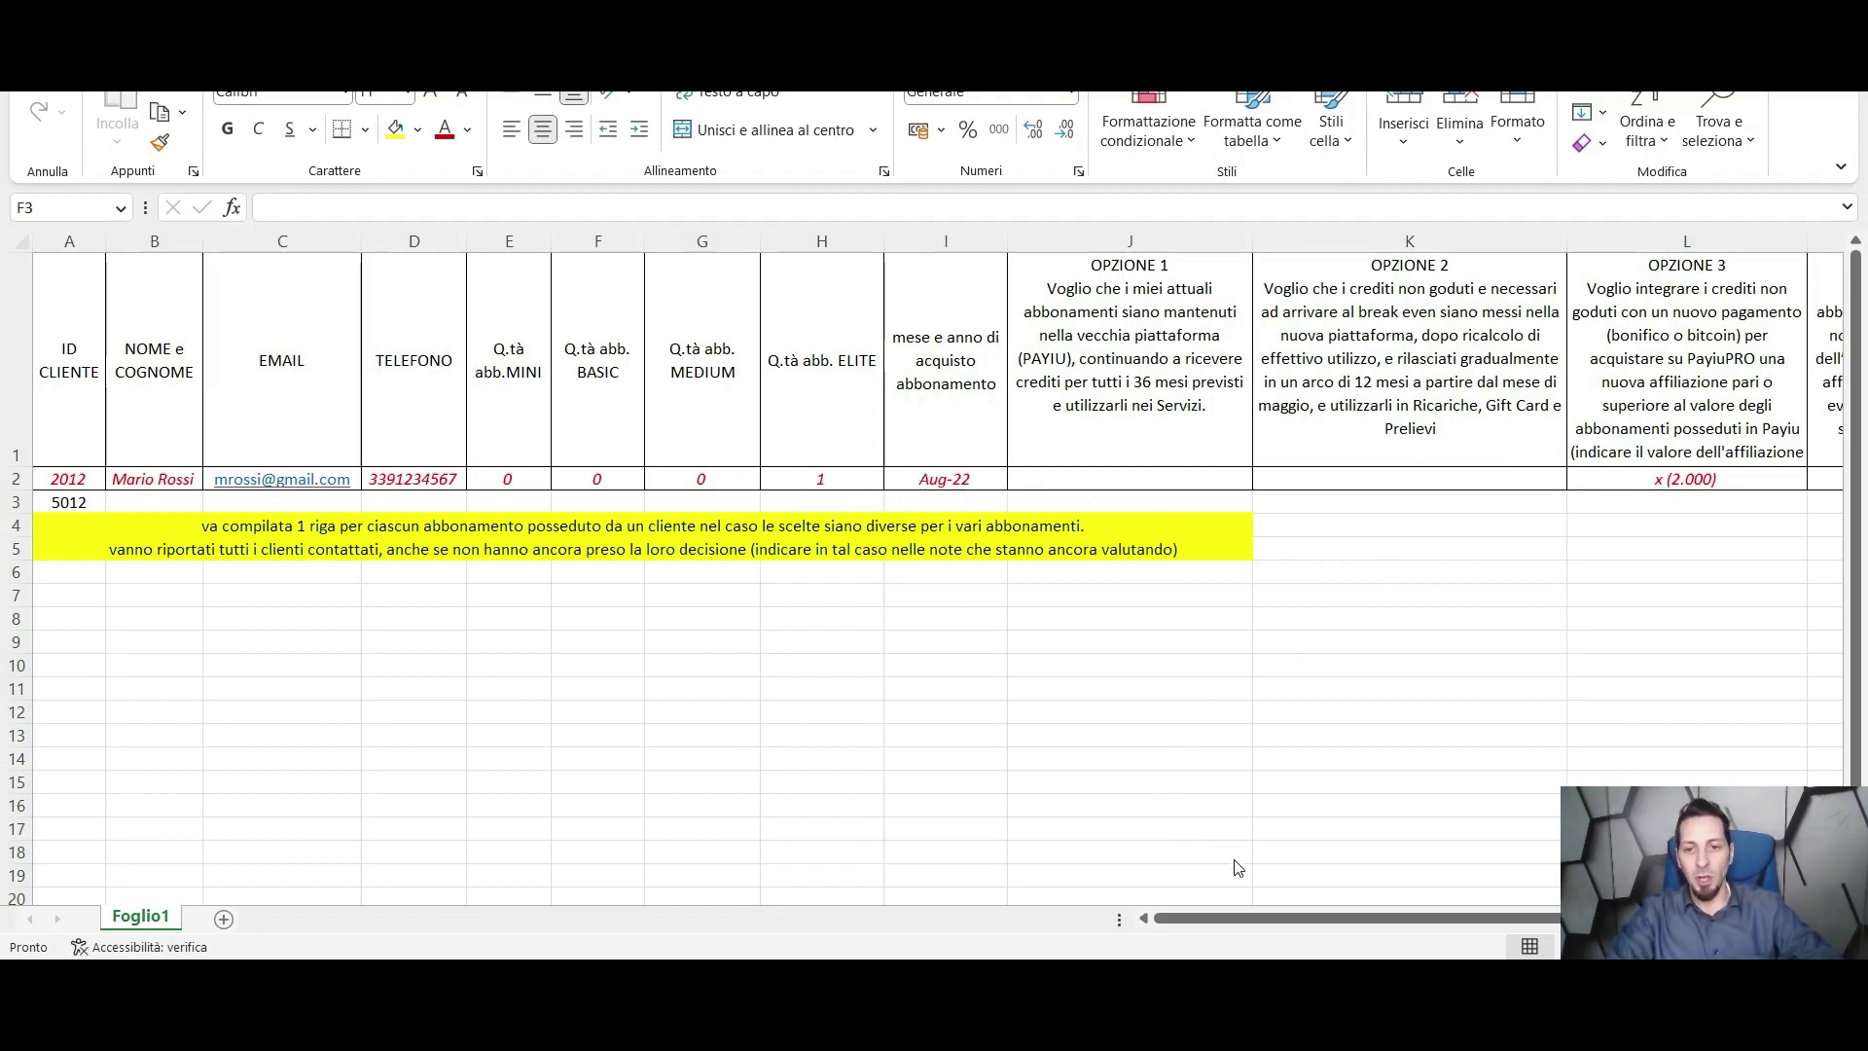
click(1261, 925)
drag(1367, 923, 1542, 917)
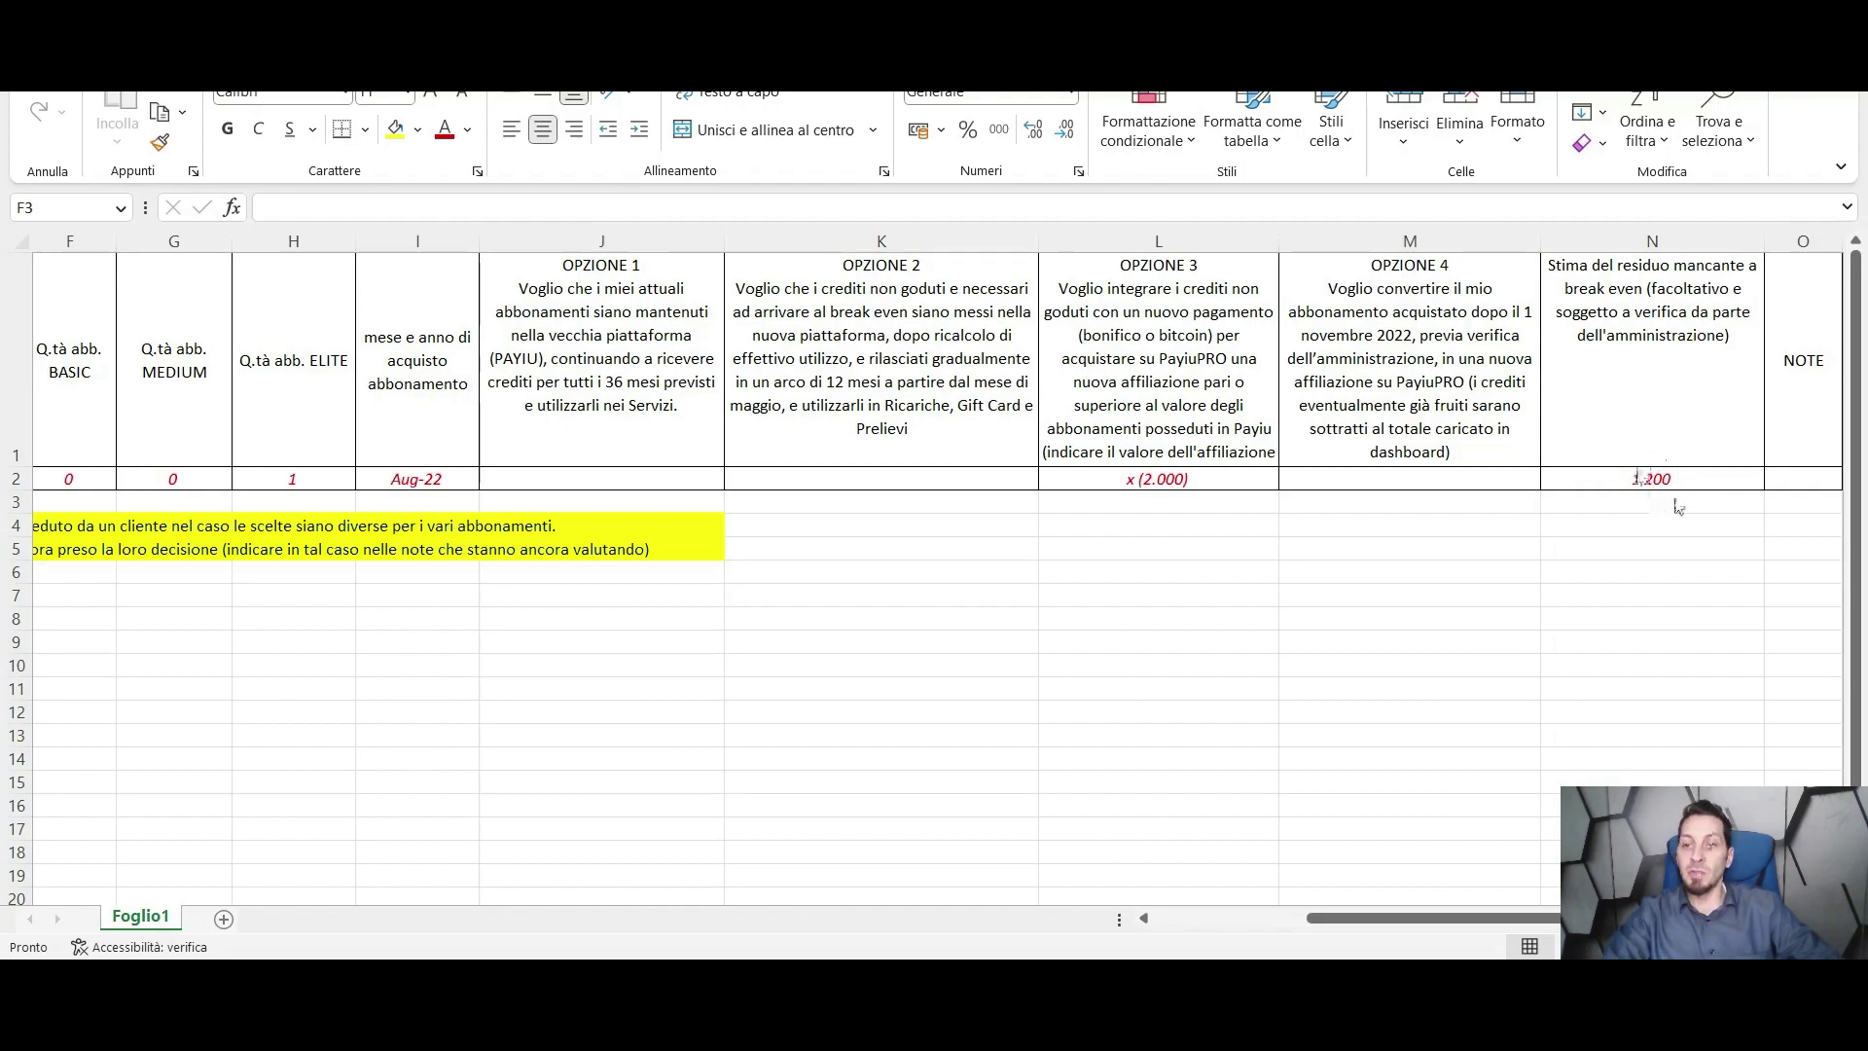
click(1807, 506)
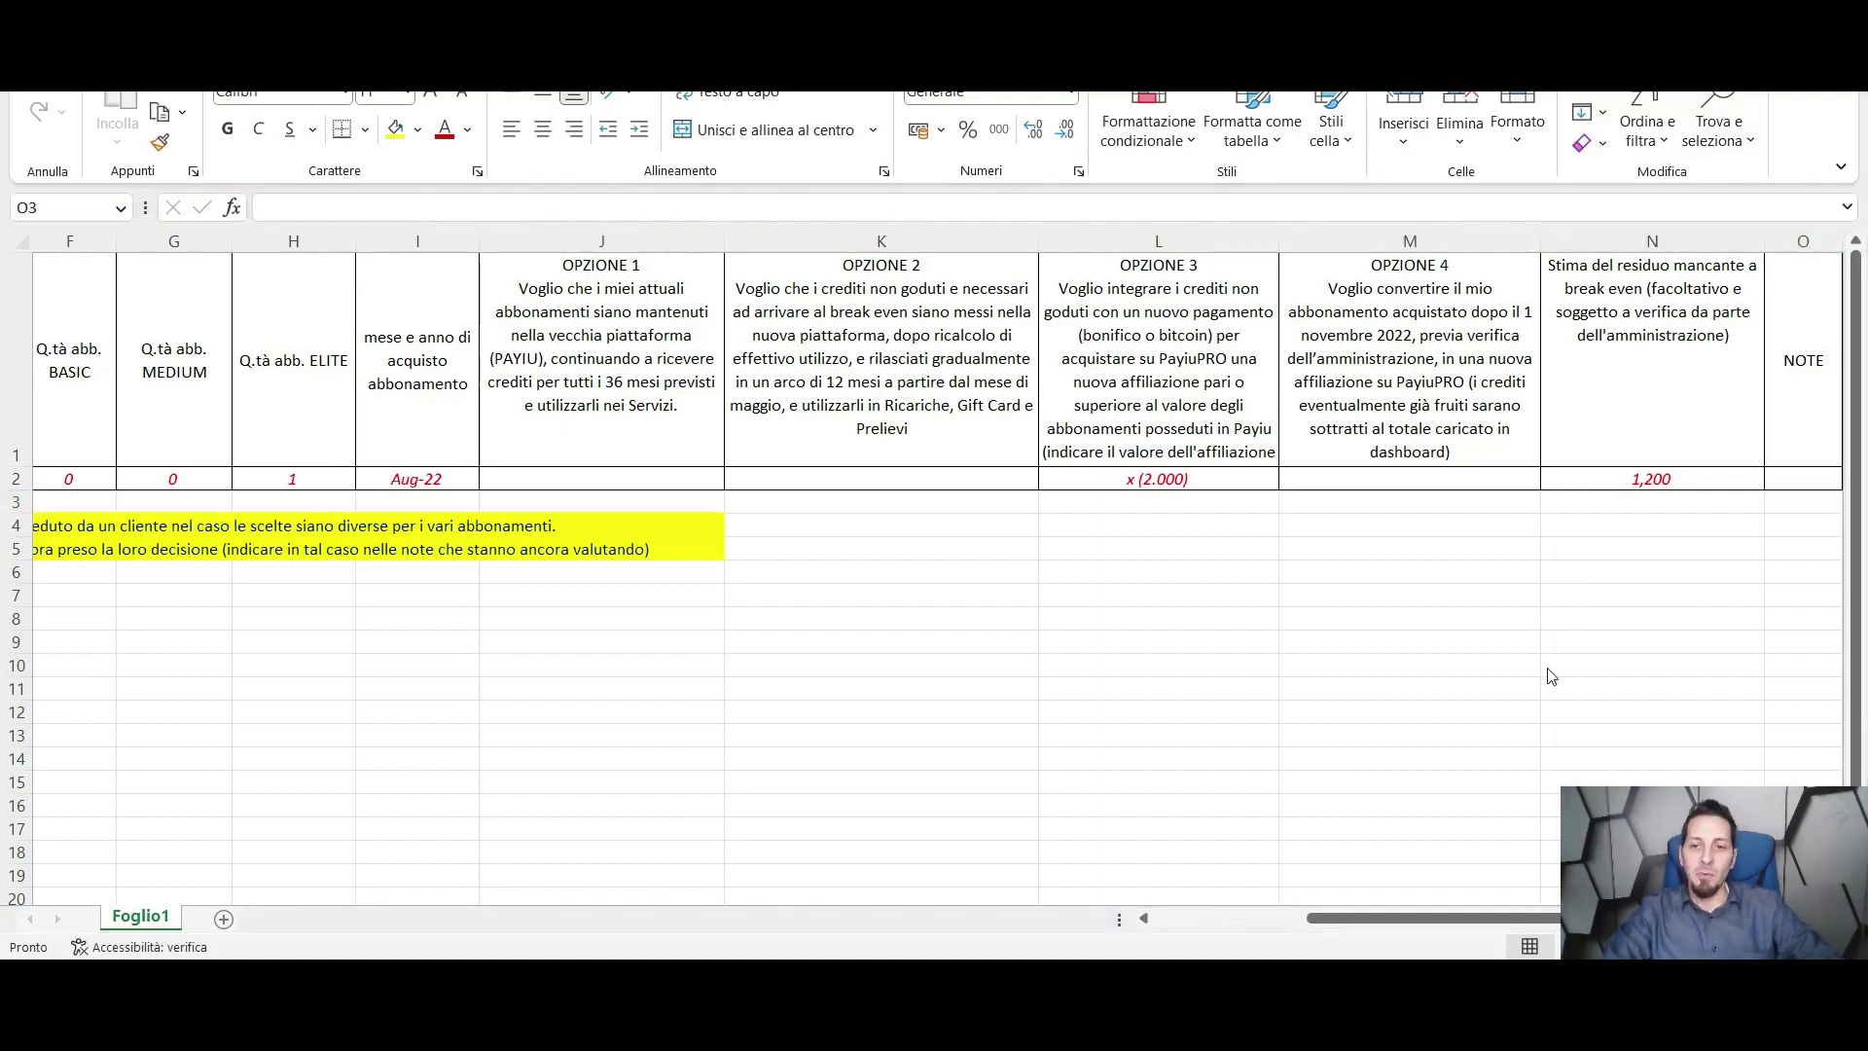
drag(1505, 919, 1187, 922)
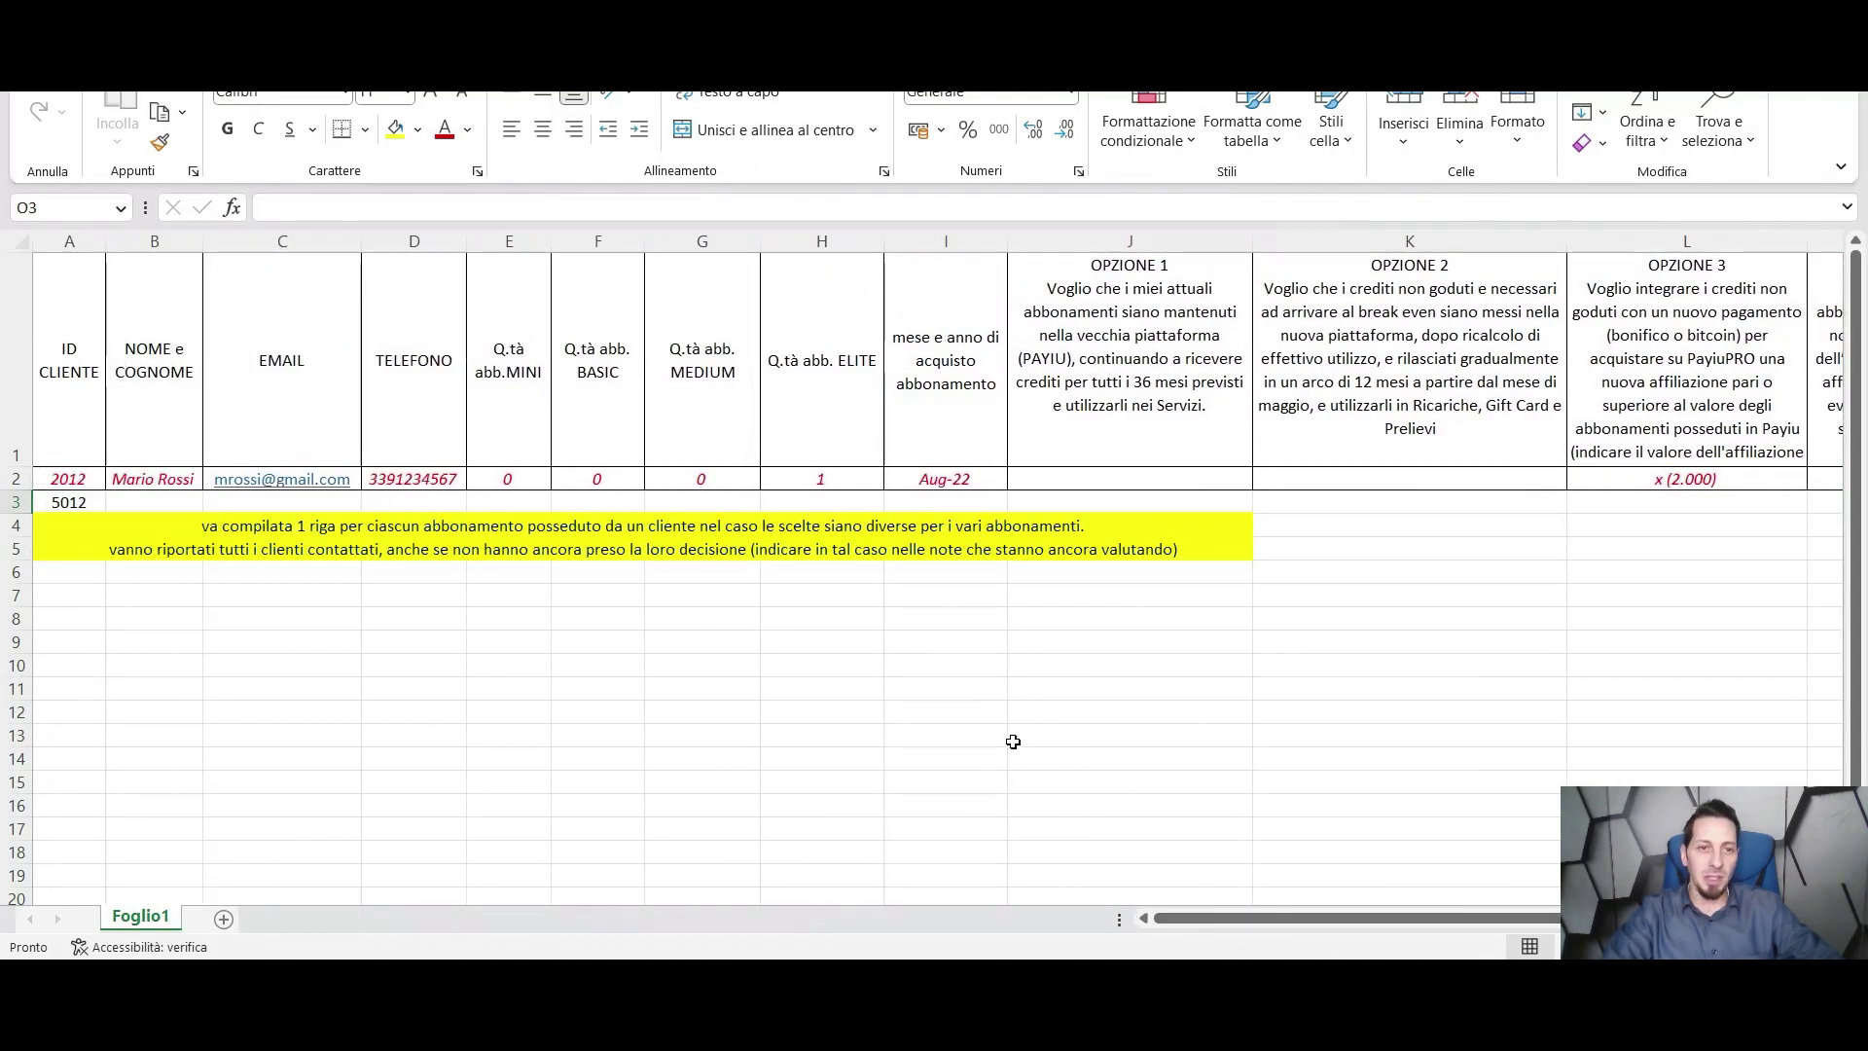